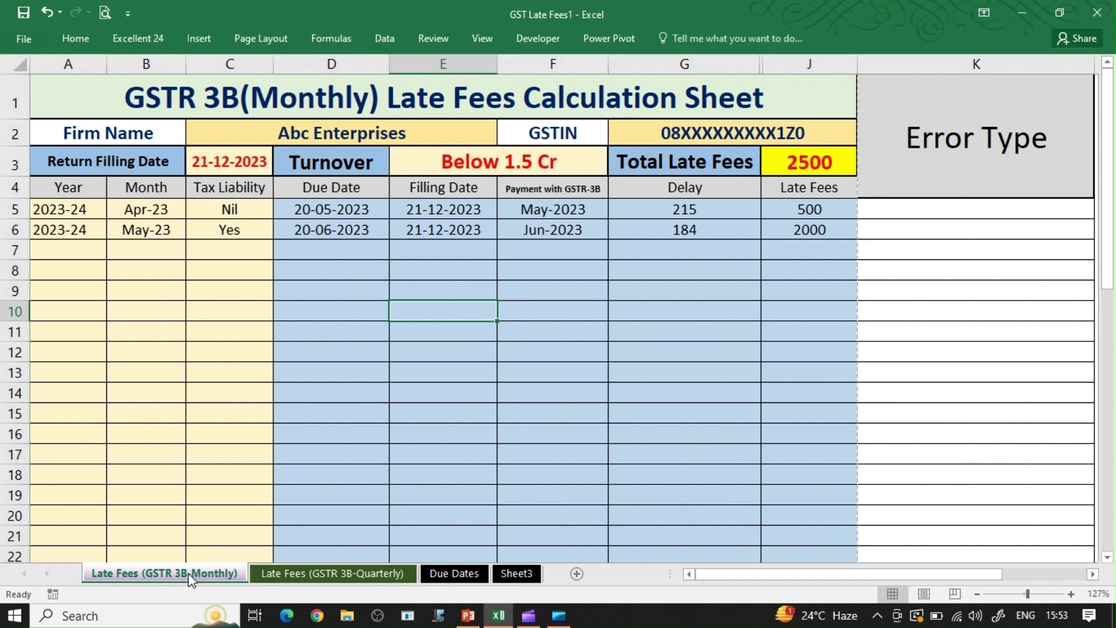
Step: Compare the quarterly and monthly GSTR 3B late fees sheets, and examine the turnover choices on the monthly sheet
click(293, 575)
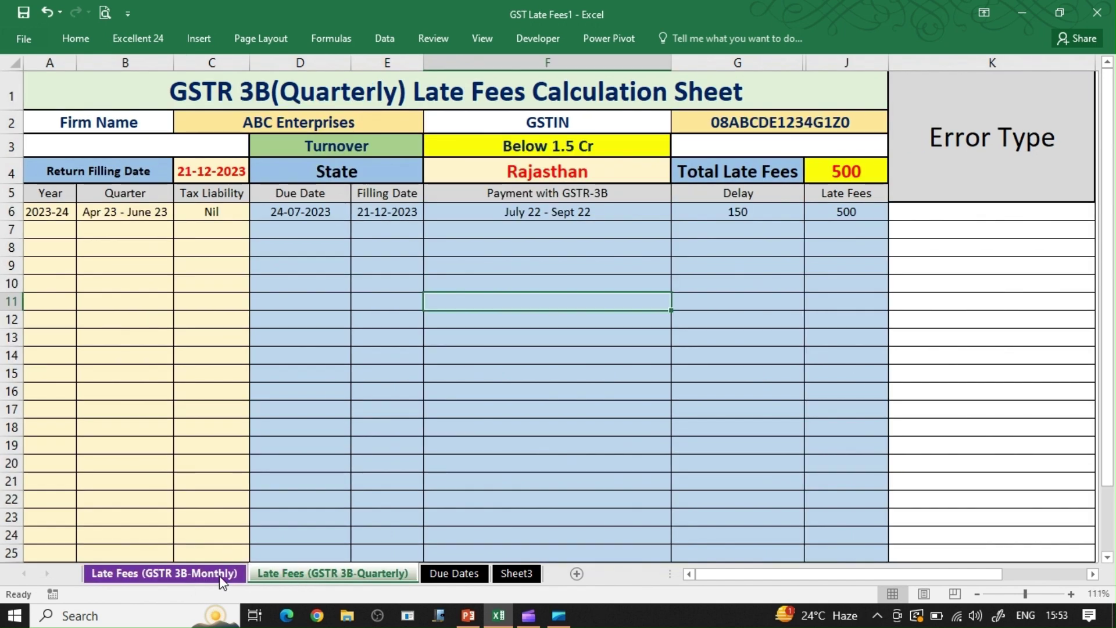
click(237, 575)
click(553, 167)
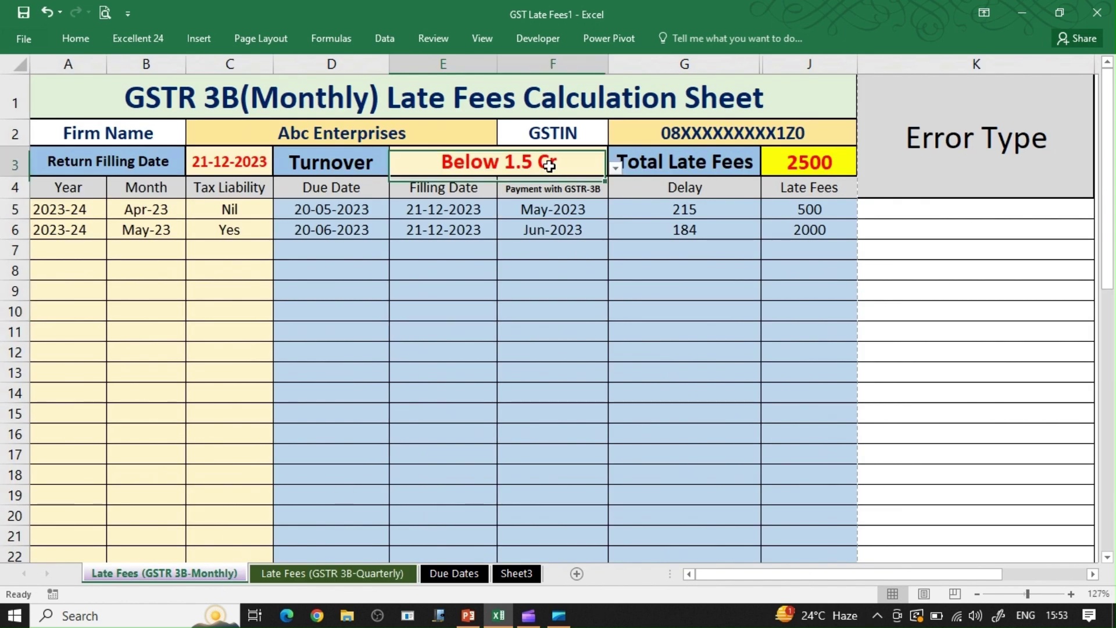
click(614, 169)
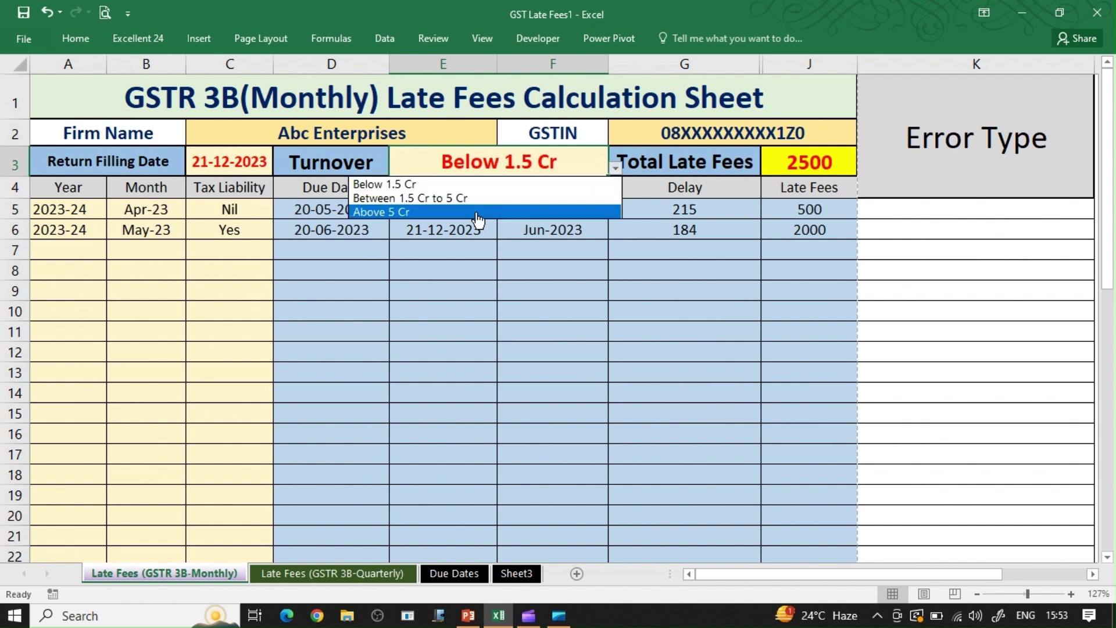
click(308, 572)
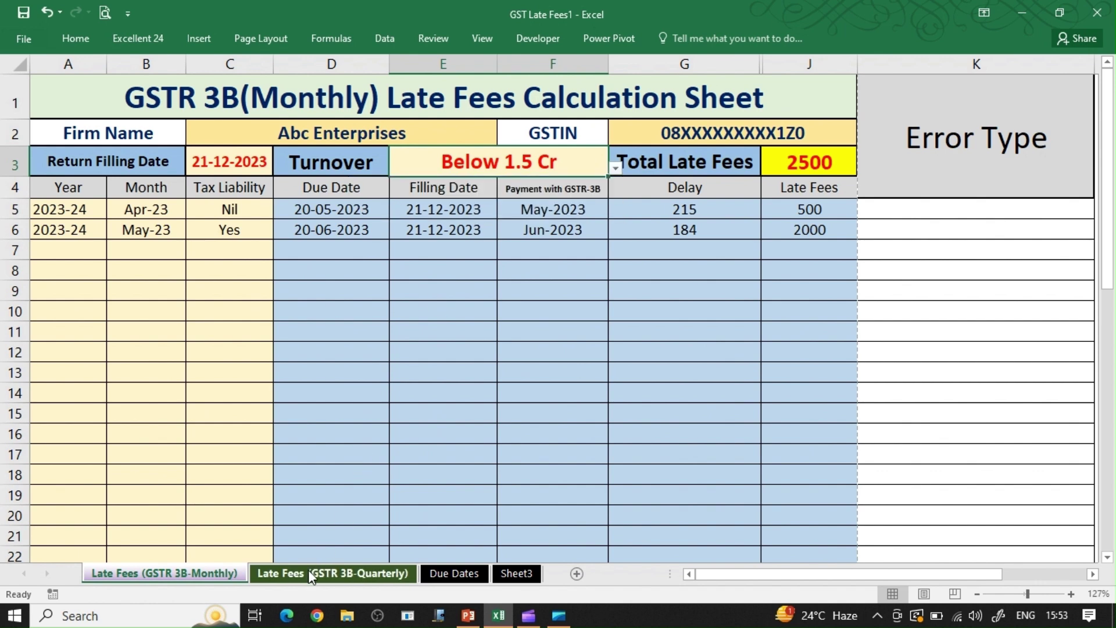
Step: Examine the State and Turnover choices offered on the GSTR 3B-Quarterly late fees sheet
click(308, 573)
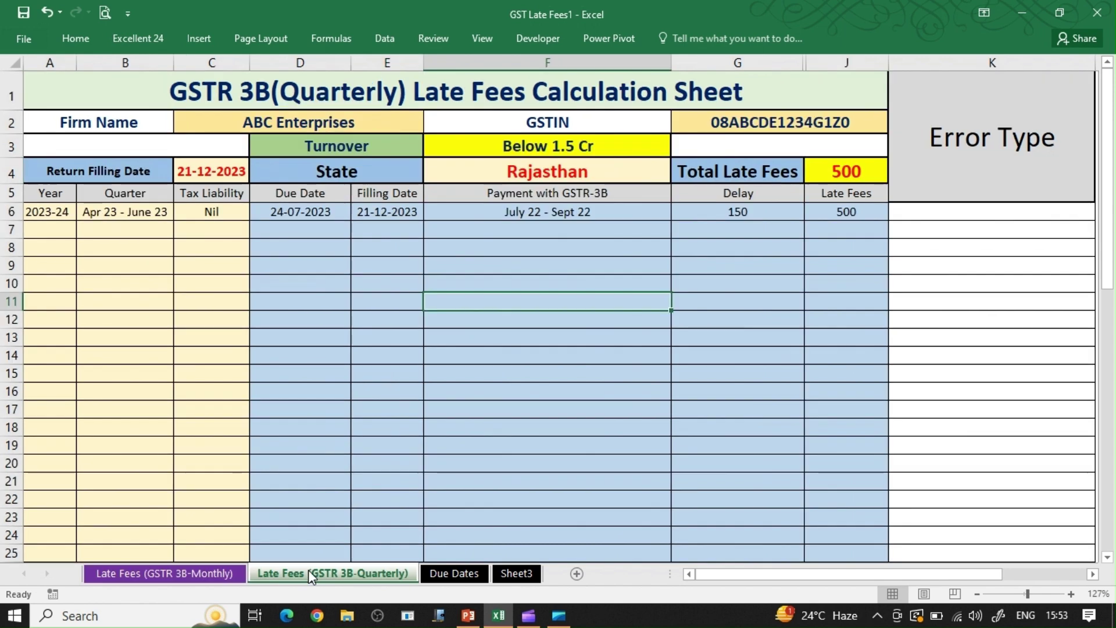
click(583, 172)
click(679, 175)
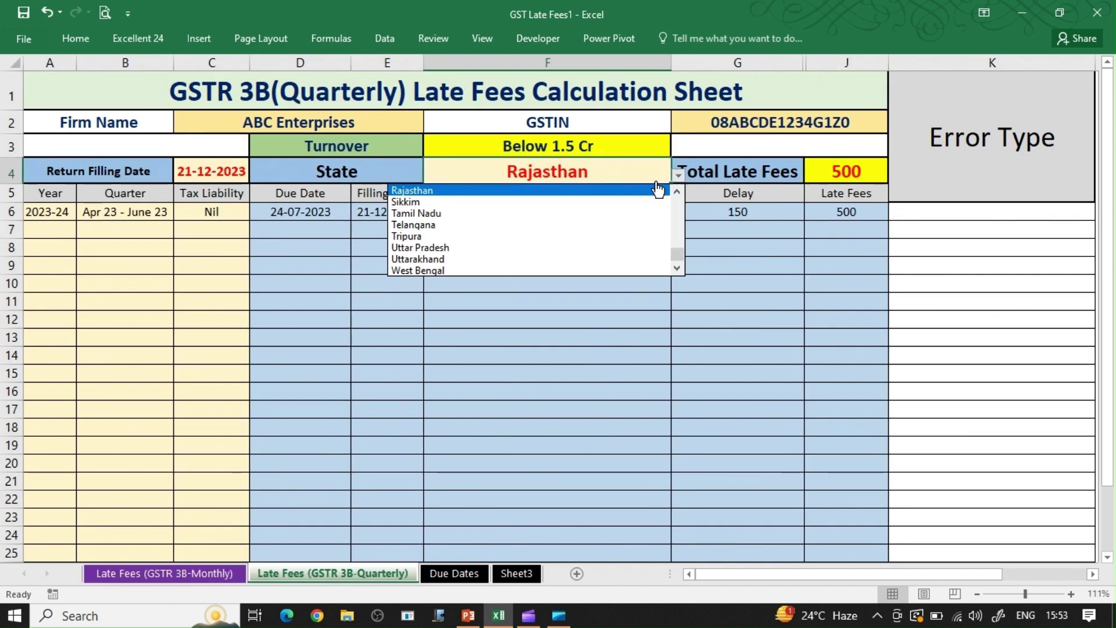
click(591, 144)
click(591, 144)
click(679, 149)
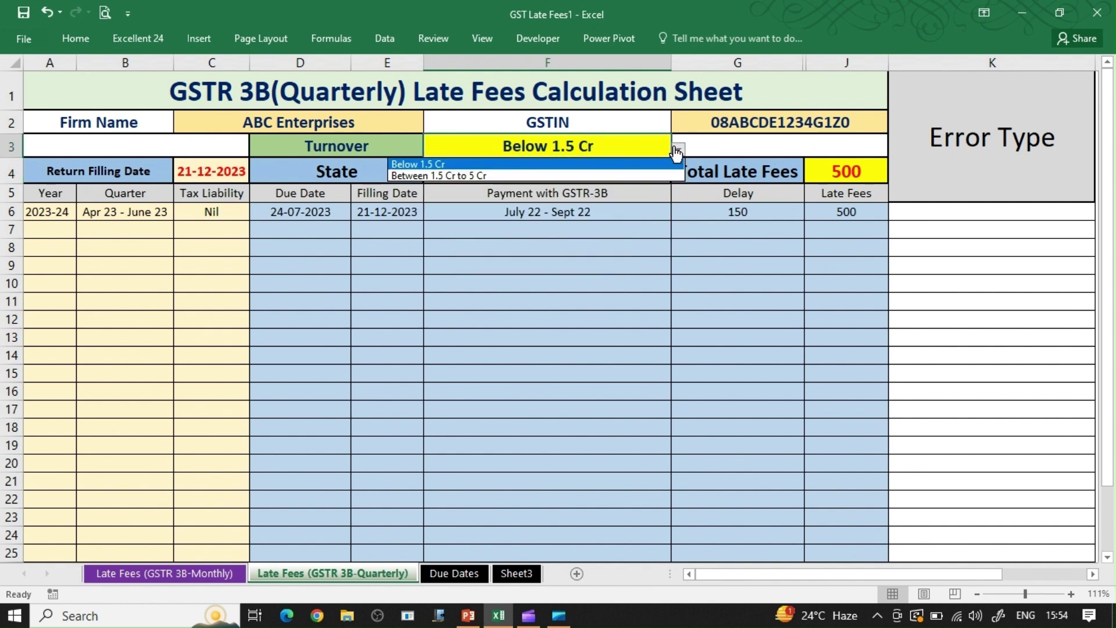
click(382, 329)
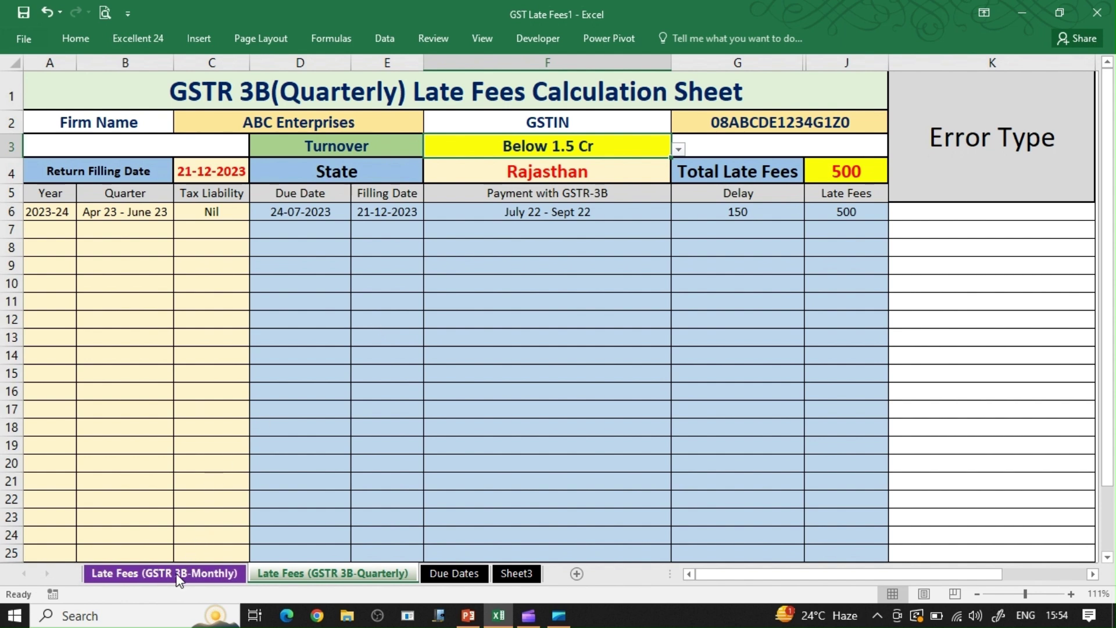
Step: Return to the GSTR 3B-Monthly sheet and review its firm name, GSTIN and first Year entry
click(226, 573)
click(76, 215)
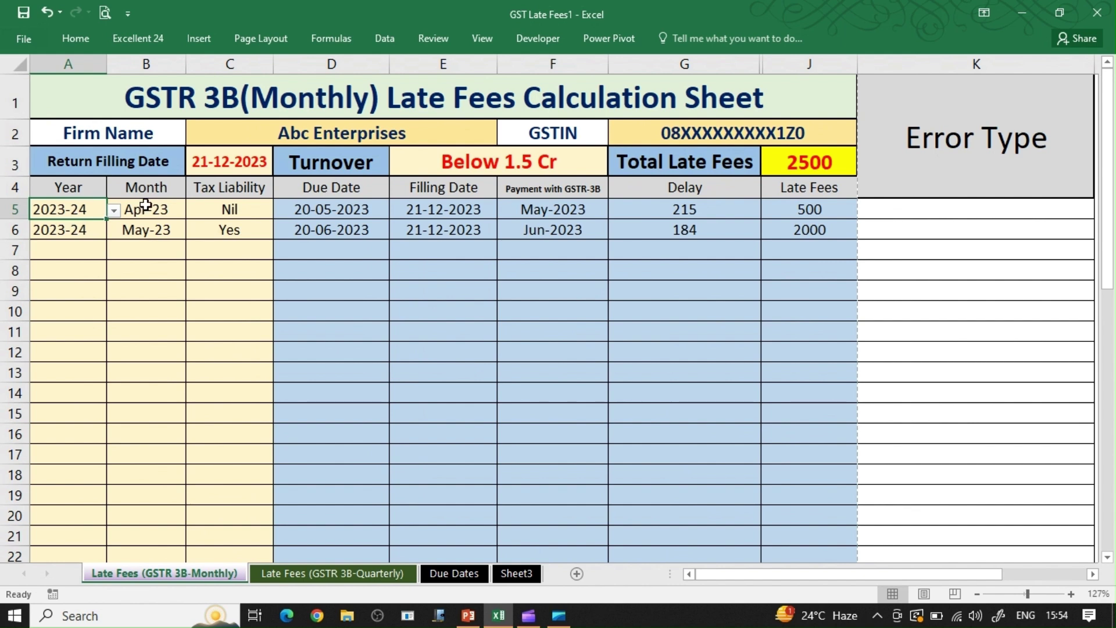
click(271, 139)
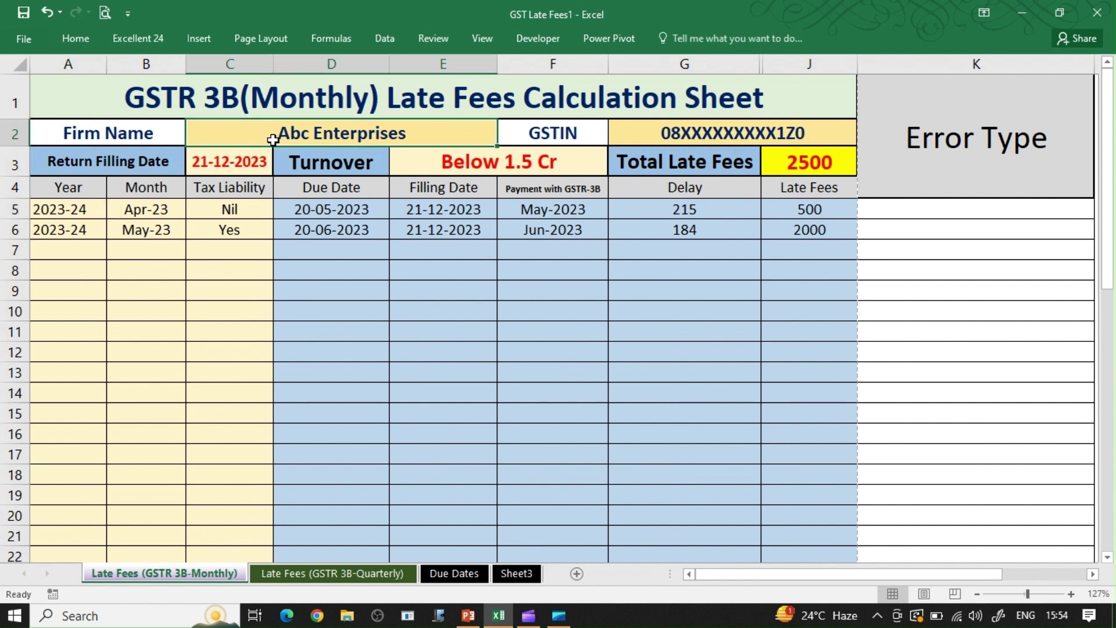
click(688, 132)
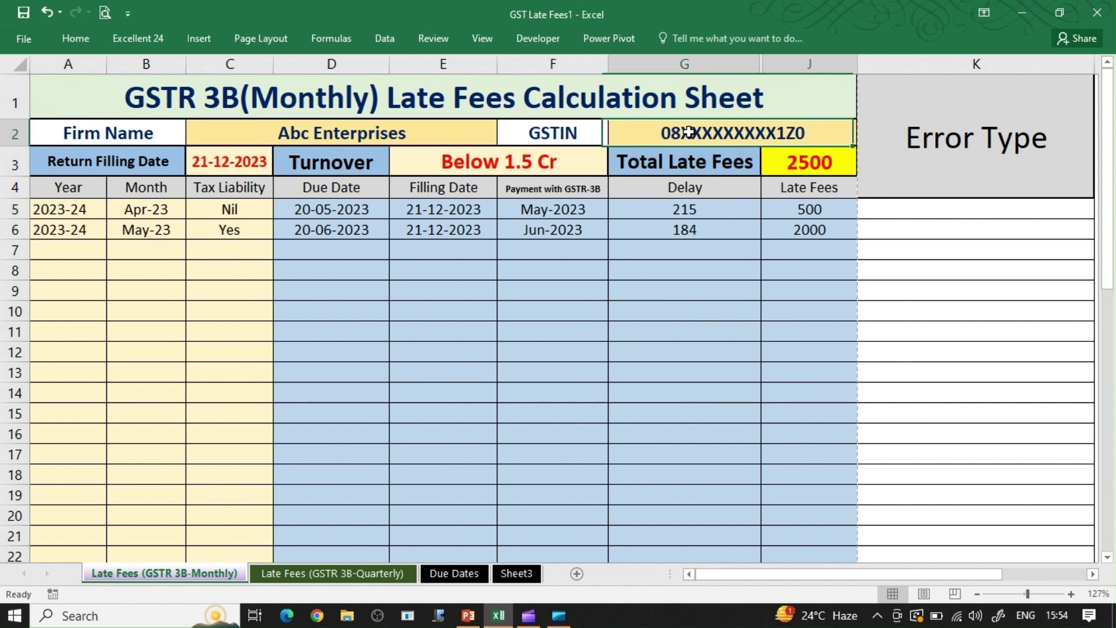
click(455, 139)
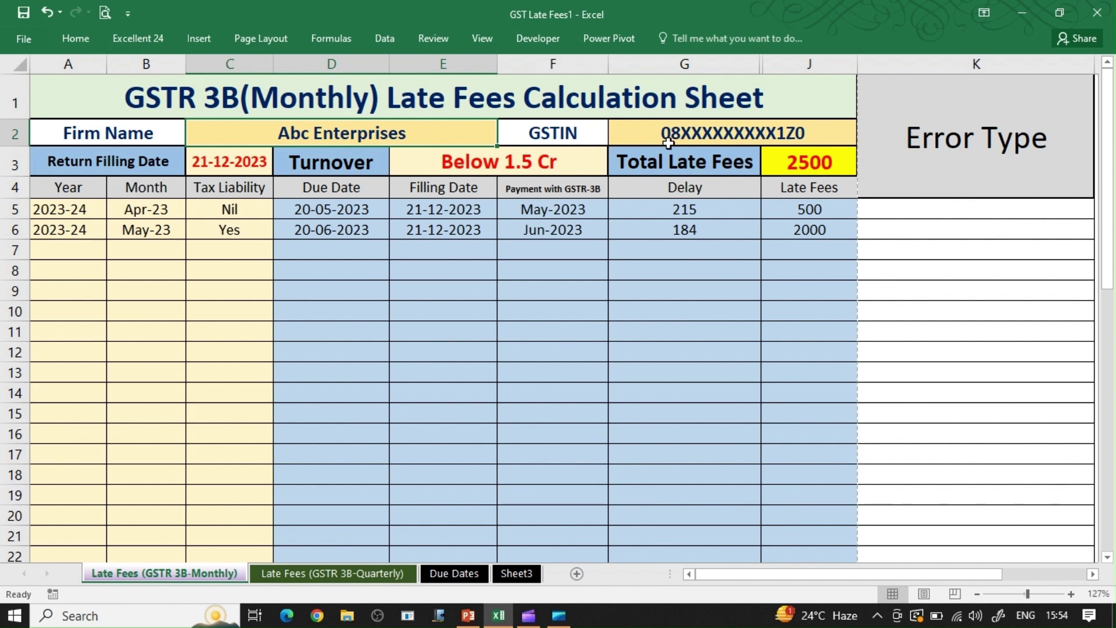
click(75, 210)
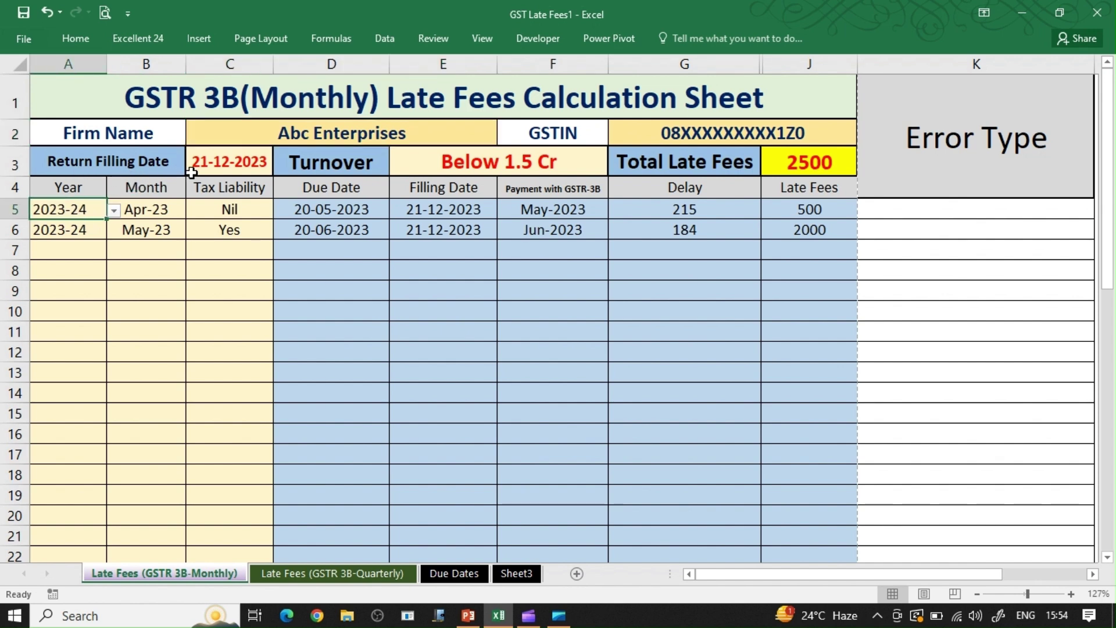
Step: Check the return filing date in C3 against the computer's calendar date
click(217, 166)
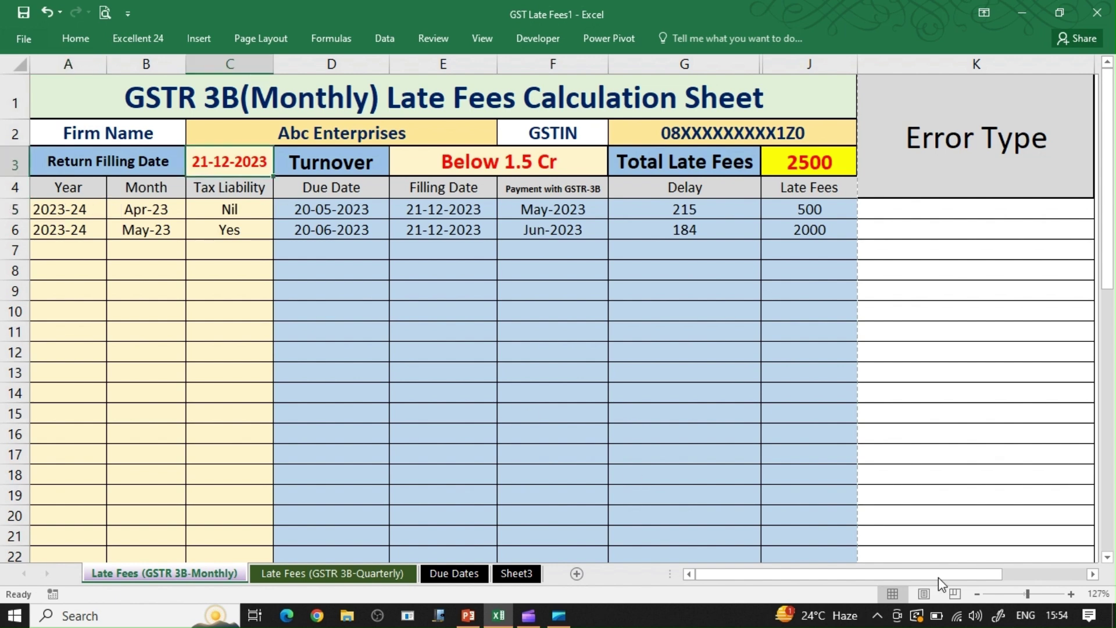
click(1057, 616)
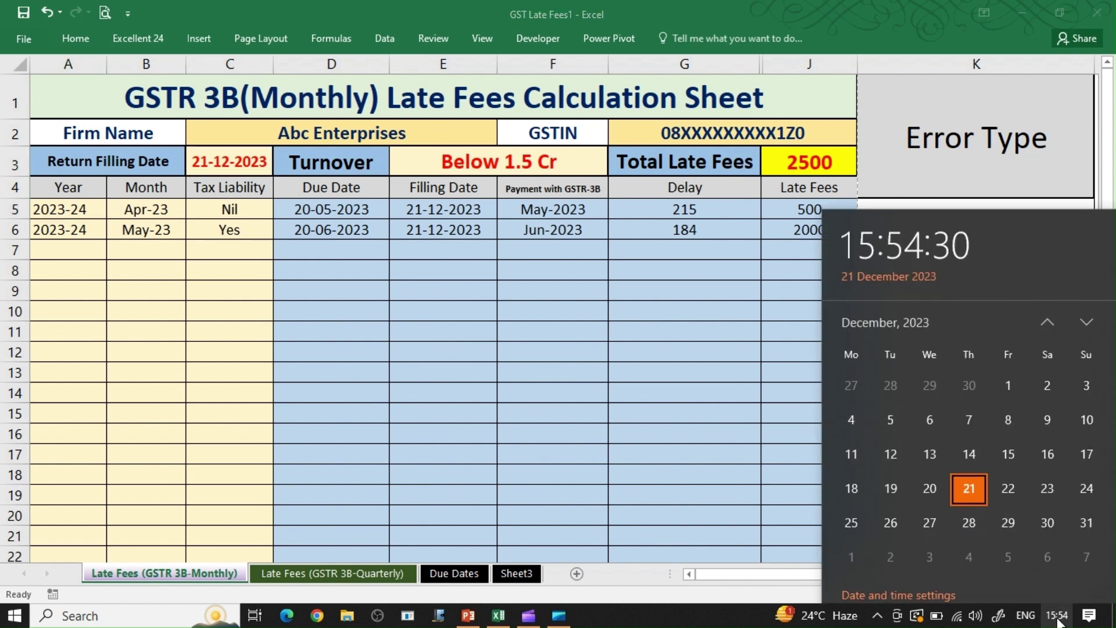
click(638, 314)
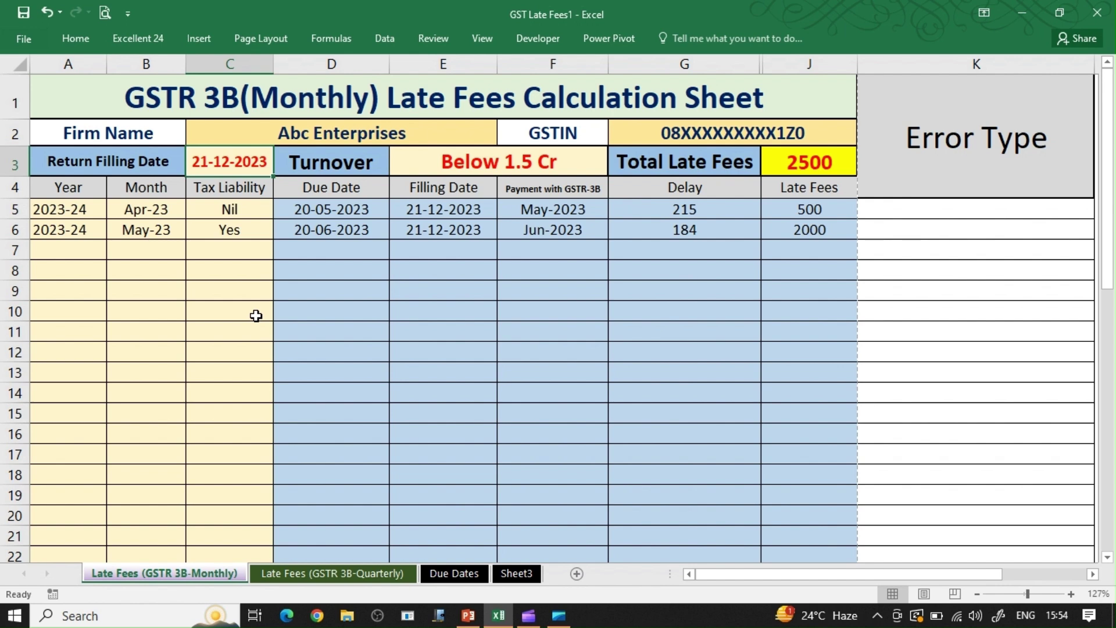
Step: Clear the year, month and tax liability entries in A5:C6 of the monthly sheet
click(77, 212)
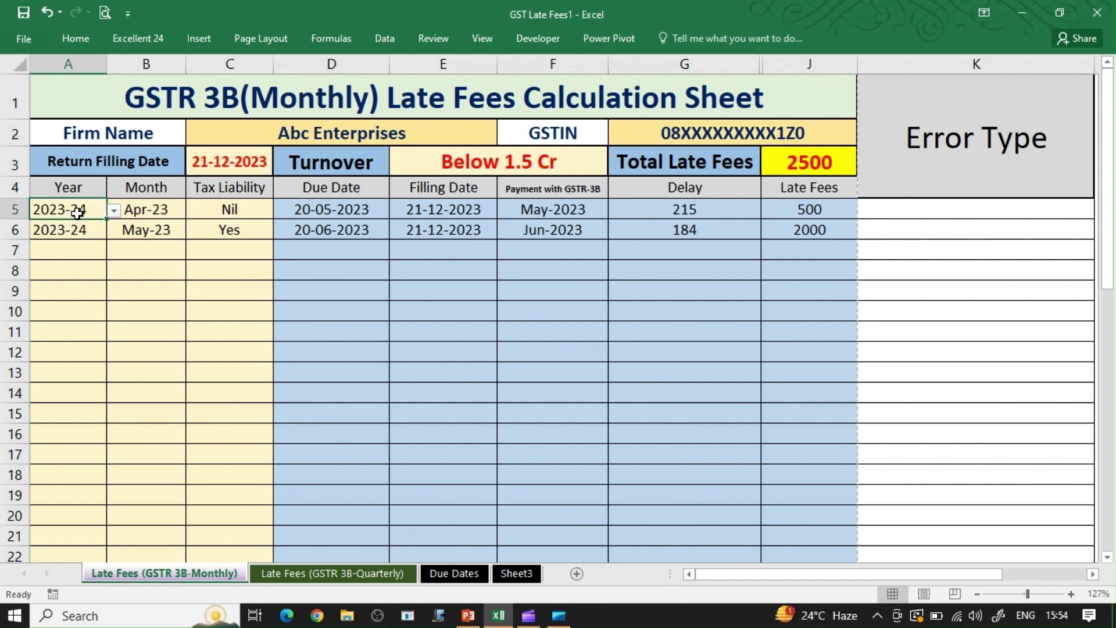
key(shift+Down)
key(shift+Right)
key(shift+Right)
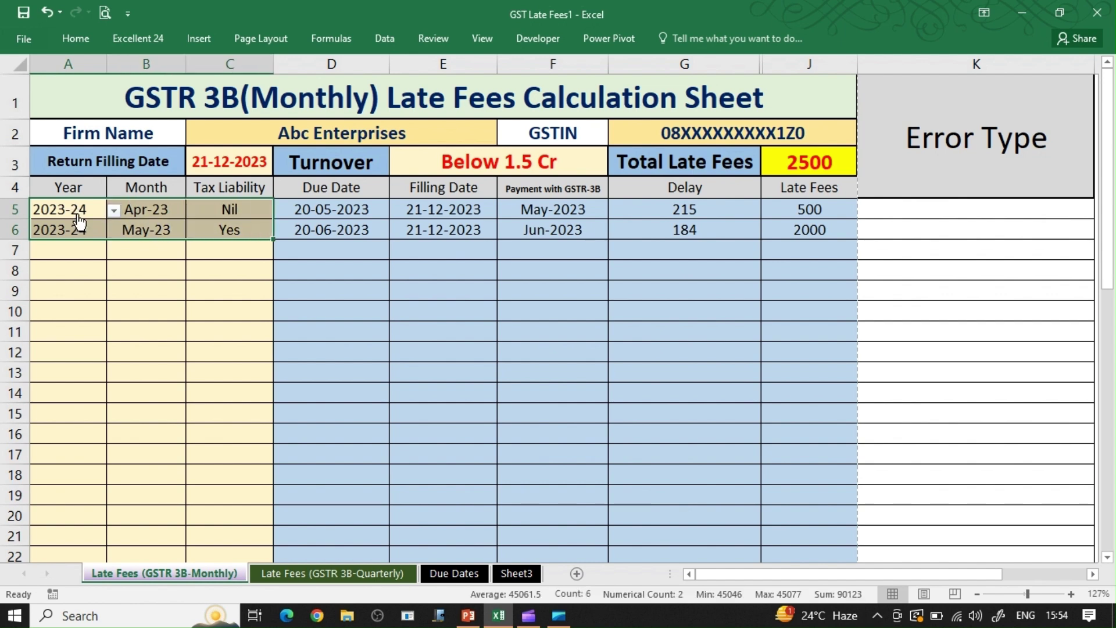
key(Delete)
Step: Set the year in row 5 to 2023-24 and the month to Apr-23
click(75, 216)
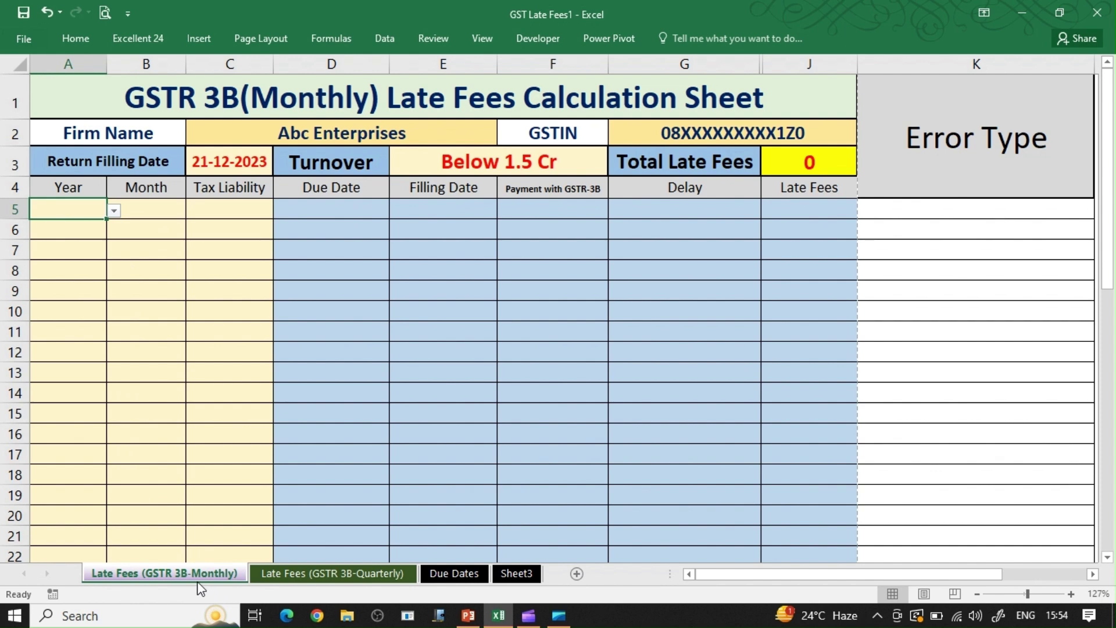
click(114, 211)
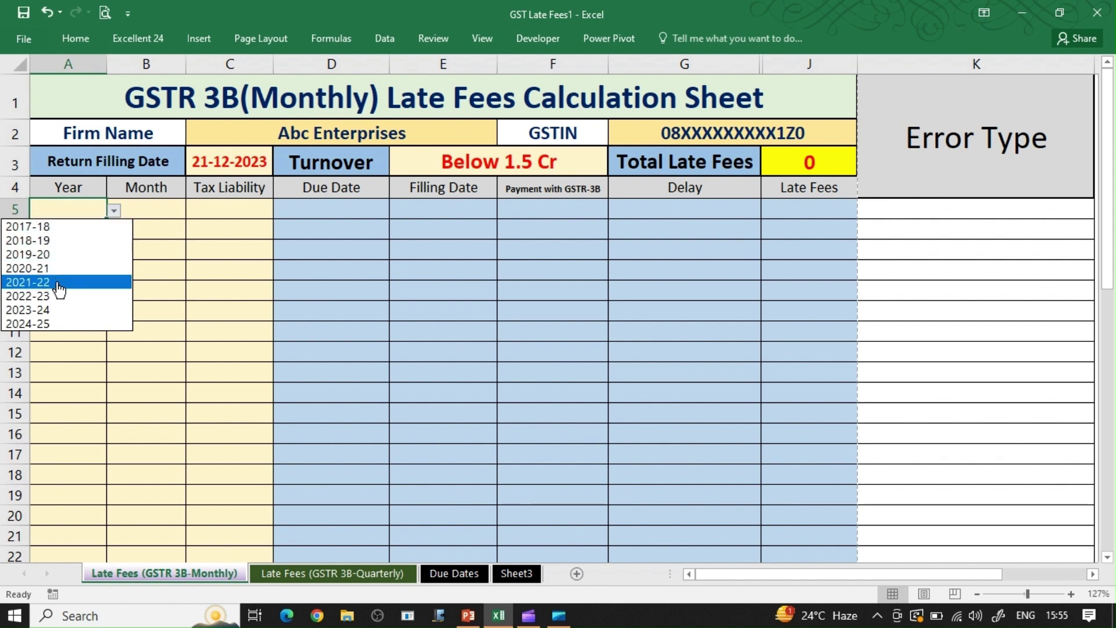
click(52, 311)
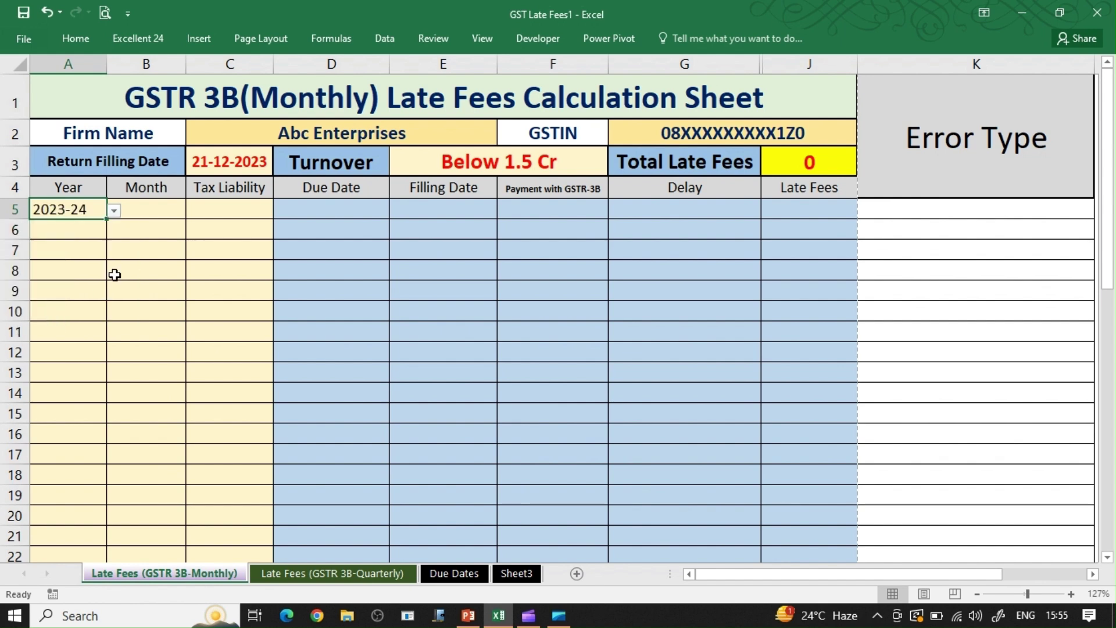
click(144, 270)
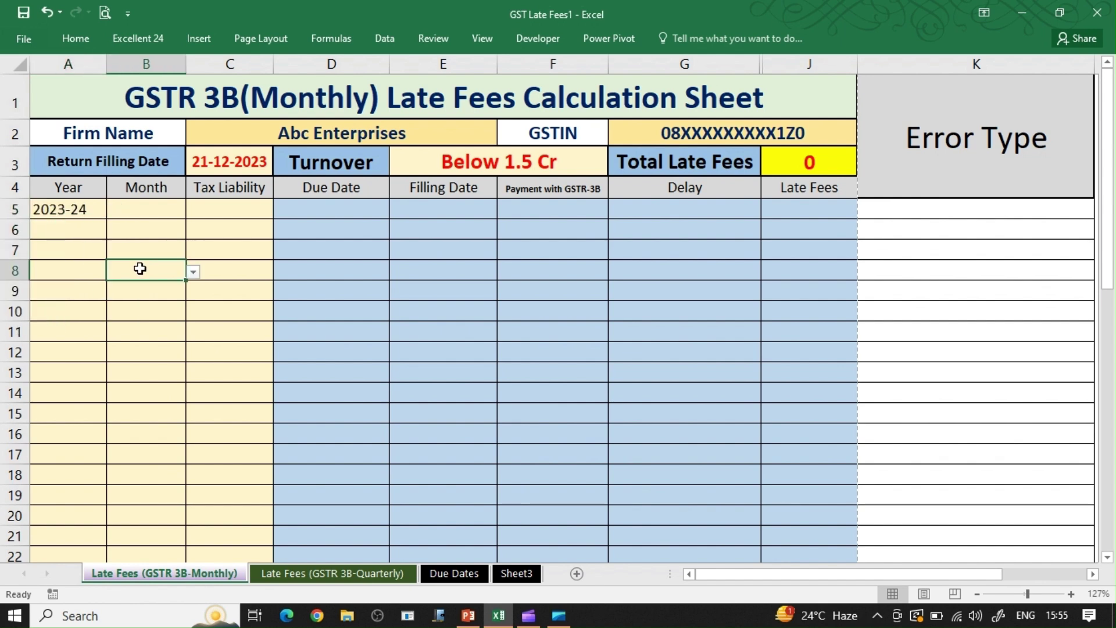
click(70, 212)
click(146, 209)
click(193, 210)
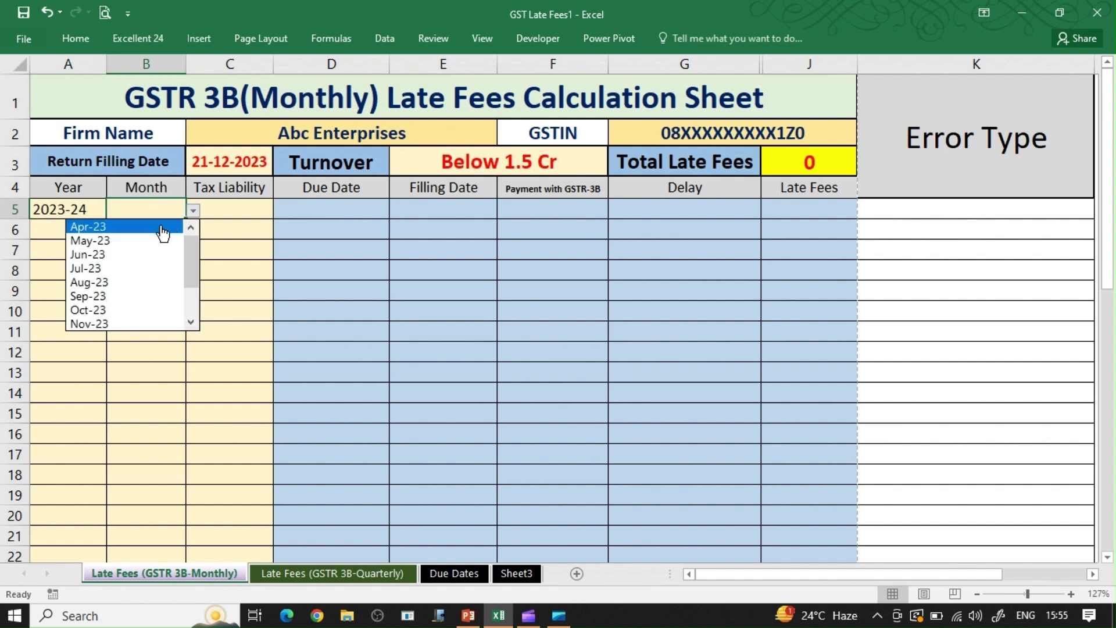
click(163, 228)
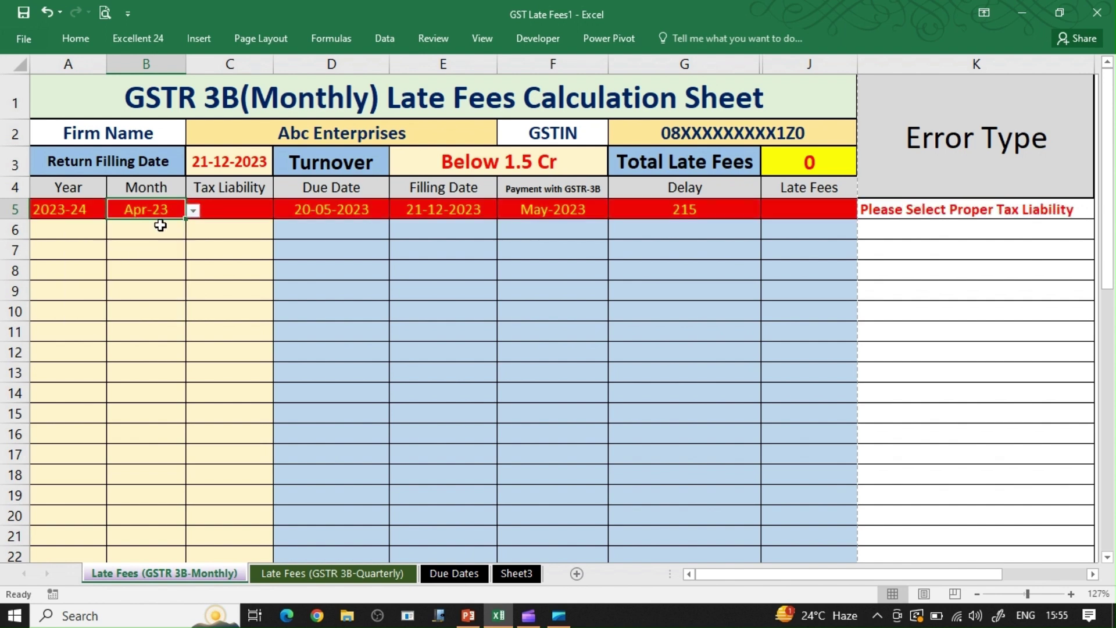
Step: Examine the Year choices in row 5 and the months offered for the selected year
click(98, 212)
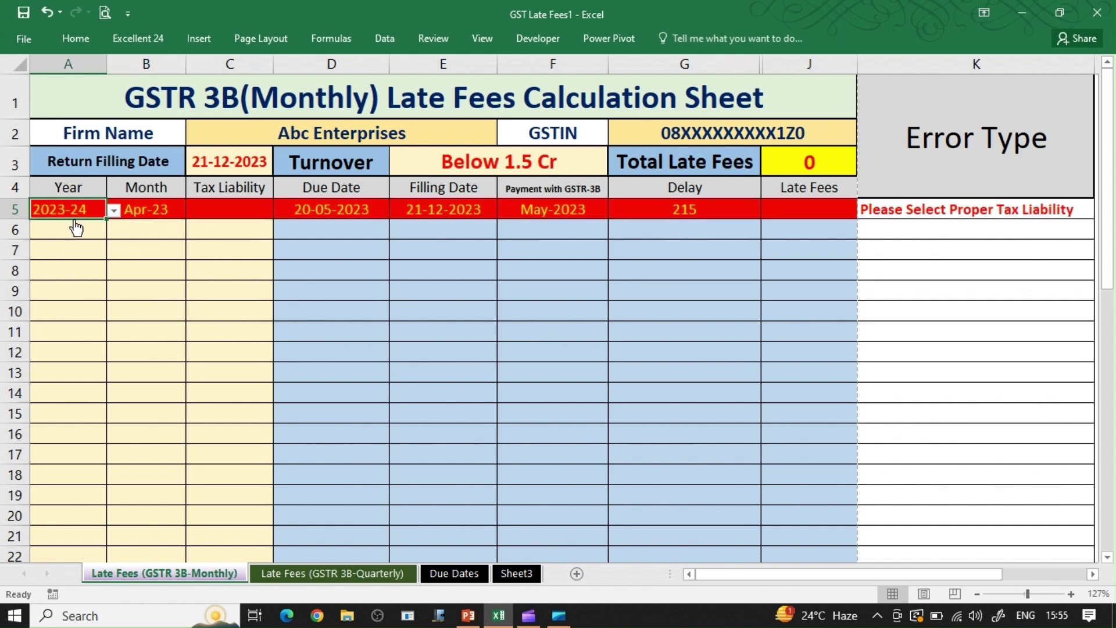
click(113, 210)
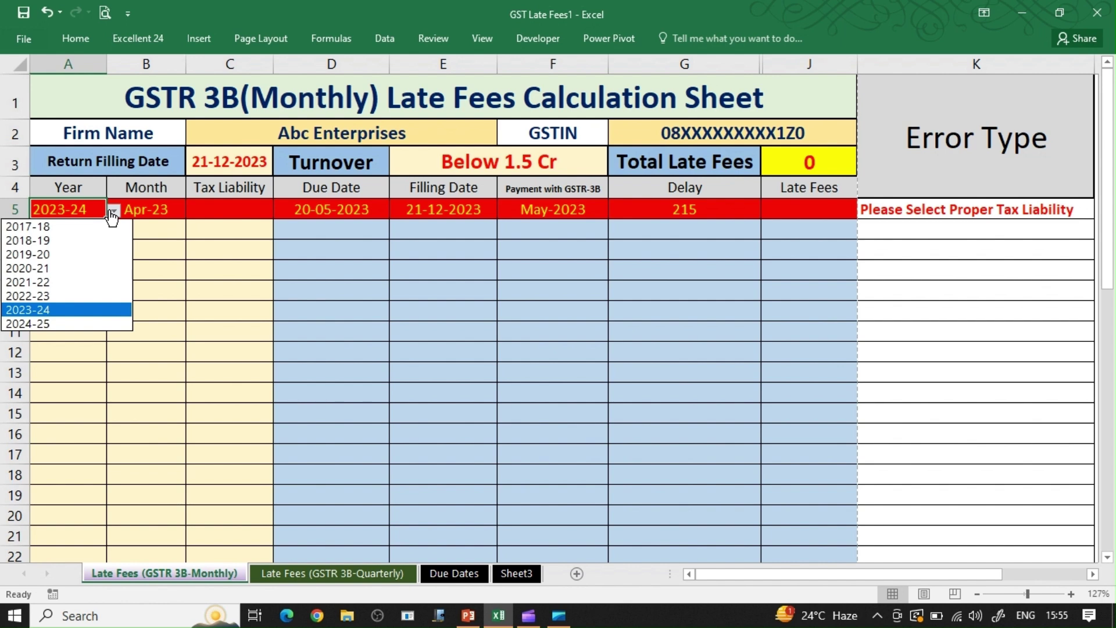
click(155, 206)
click(193, 211)
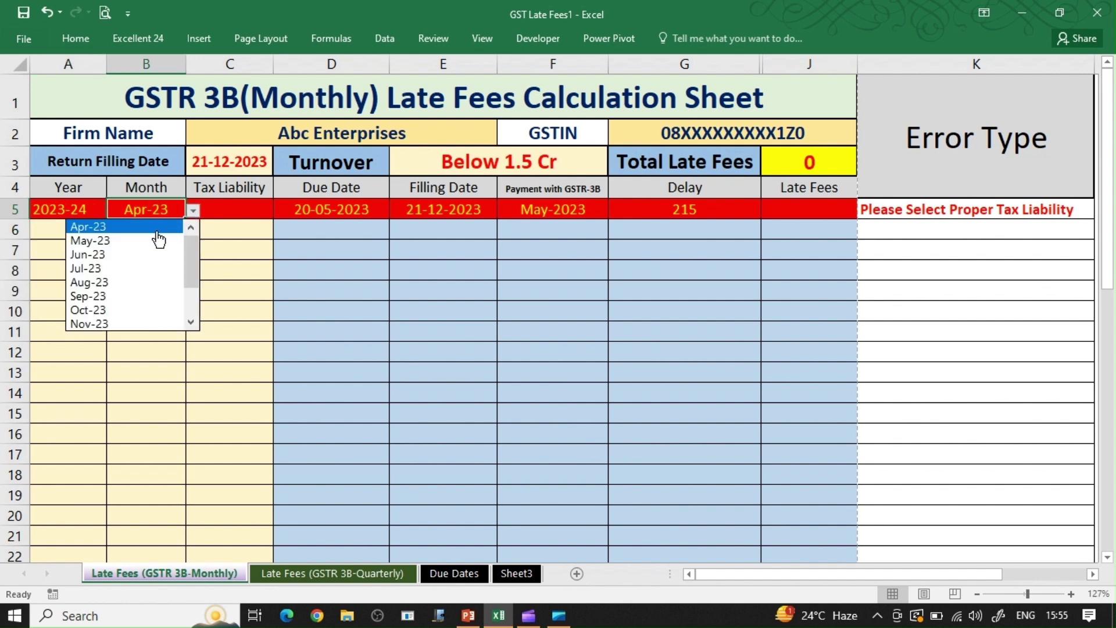
click(90, 216)
Step: Change the year in row 5 to 2022-23 and the month to Apr-22
click(89, 209)
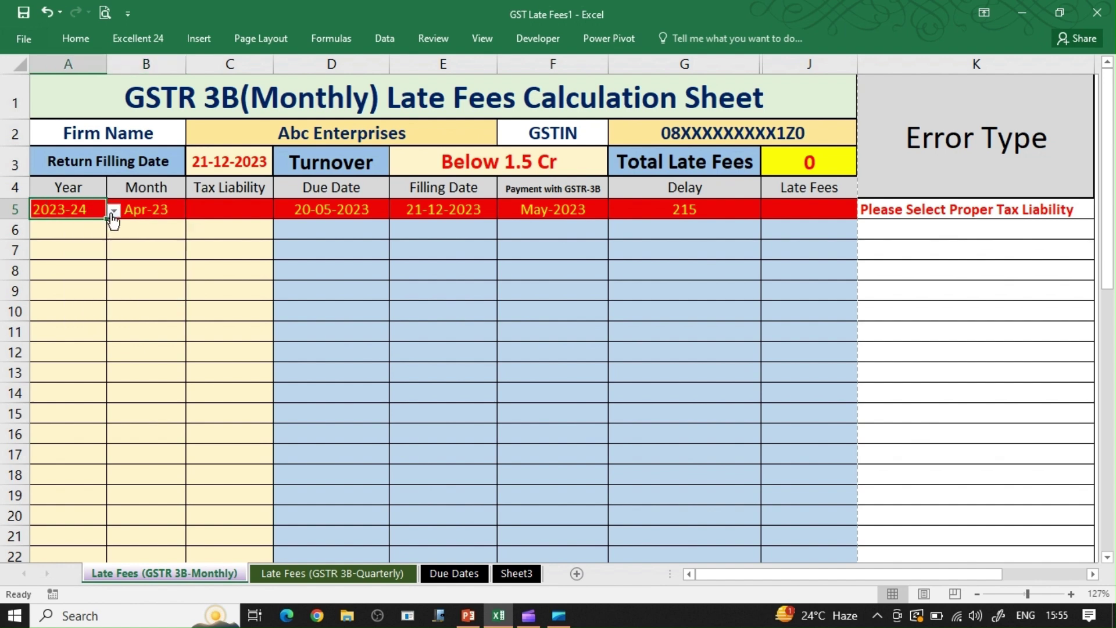
click(113, 213)
click(61, 298)
click(147, 211)
click(193, 213)
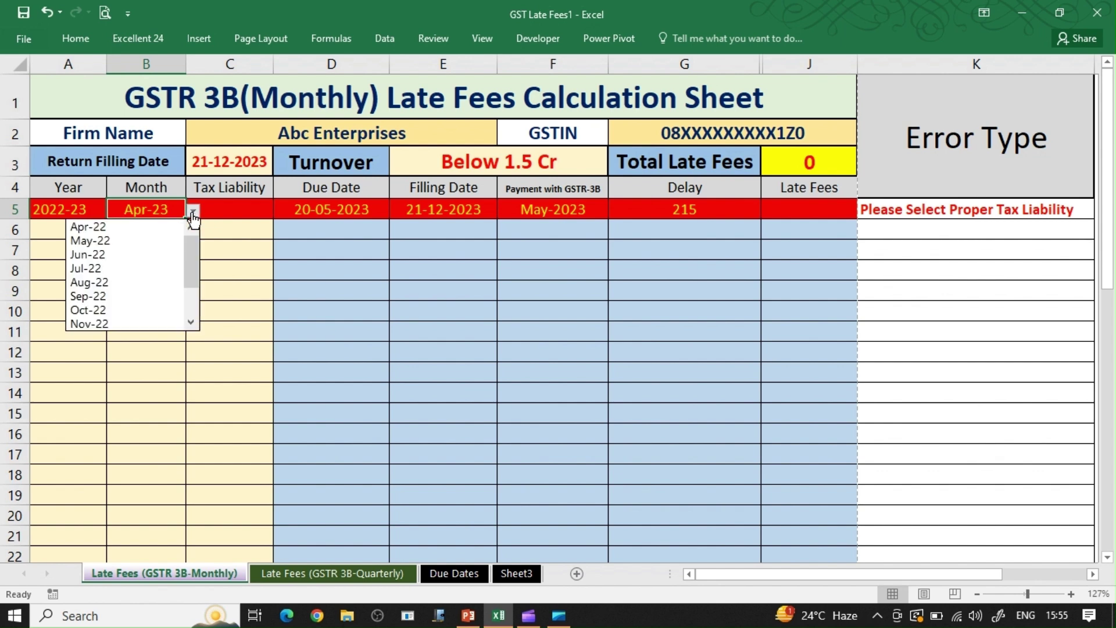
click(132, 226)
Step: Set the year in row 5 back to 2023-24 and select the adjacent month cell
click(102, 212)
click(115, 213)
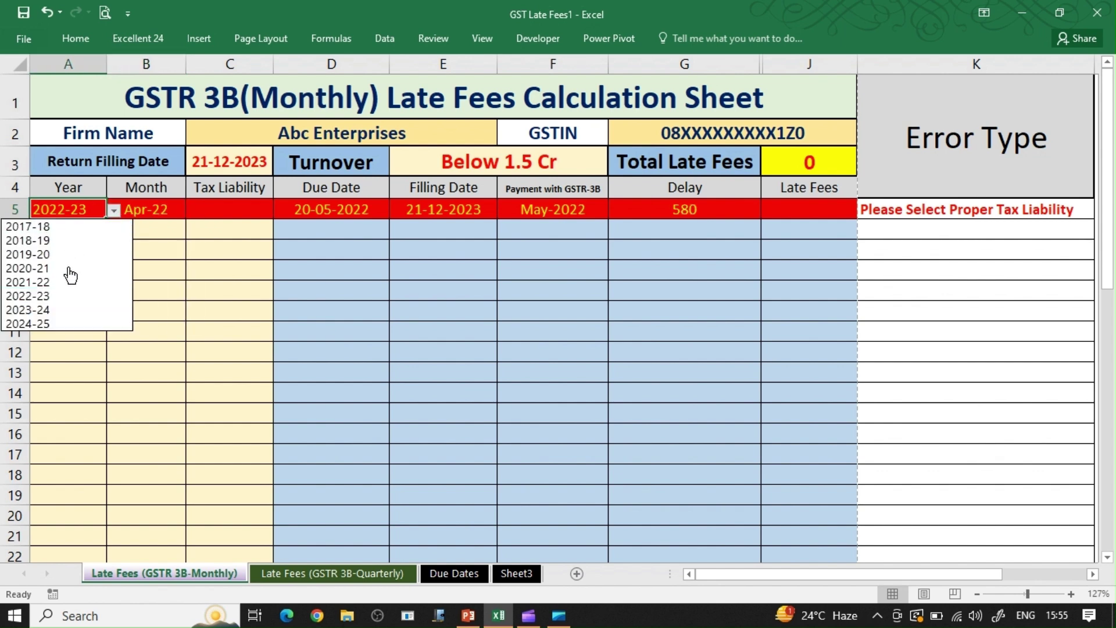
click(61, 295)
click(165, 210)
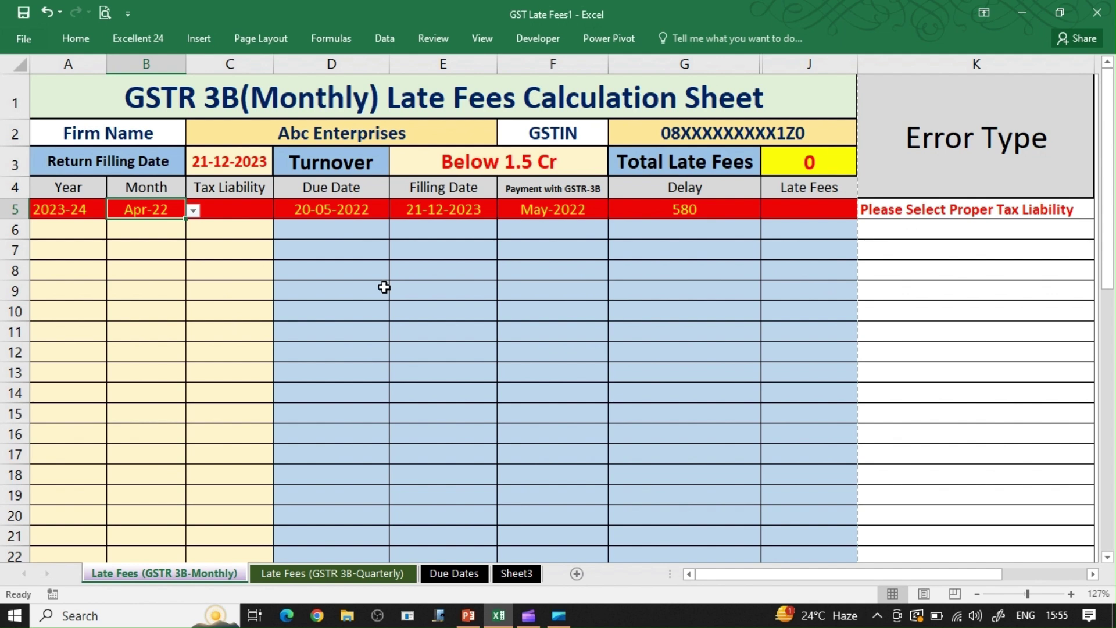
Step: Set the tax liability in row 5 to Yes and reopen its list of choices
click(247, 208)
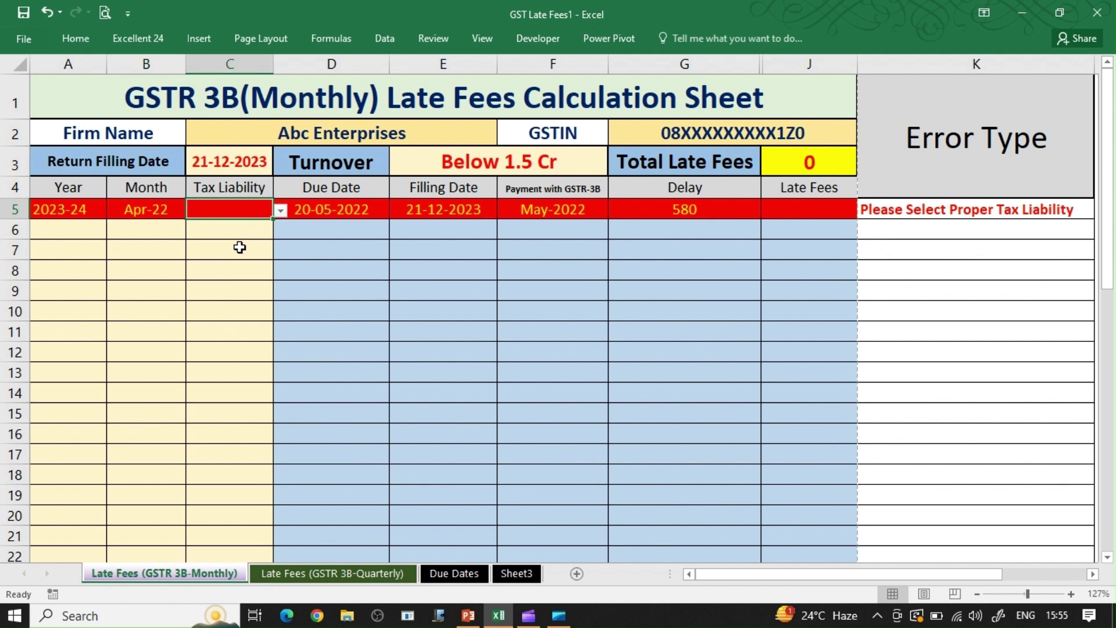
click(281, 210)
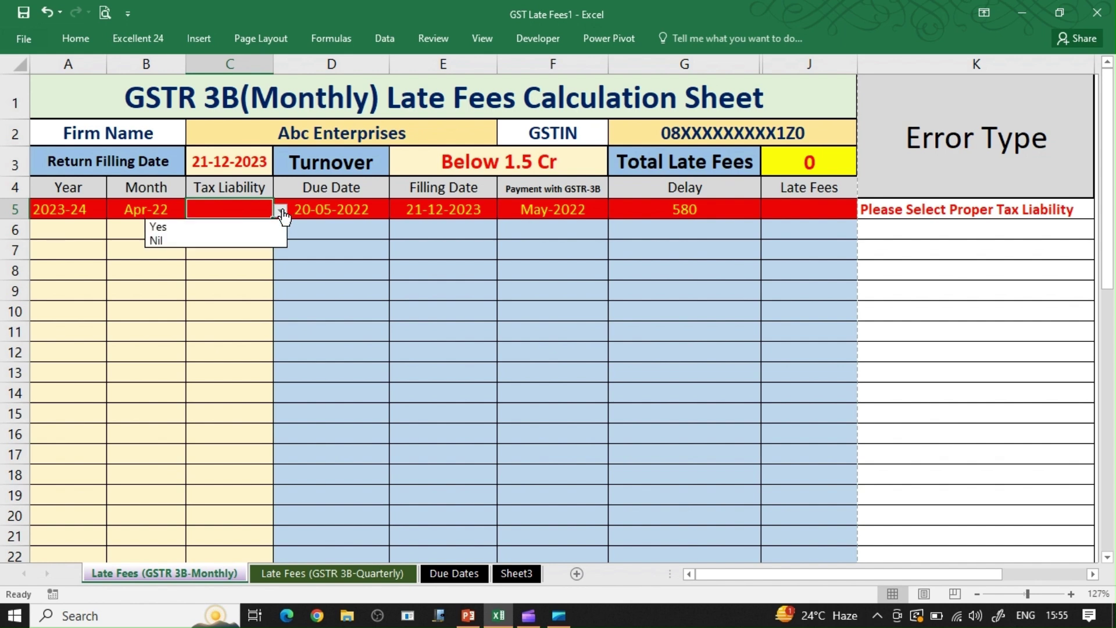
click(252, 228)
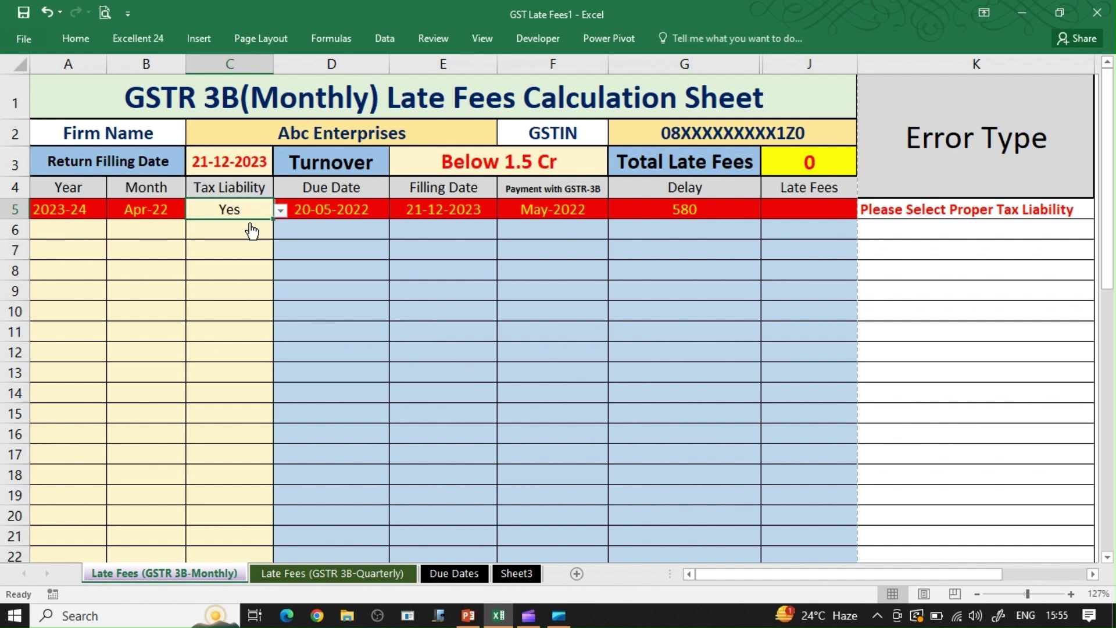
click(285, 215)
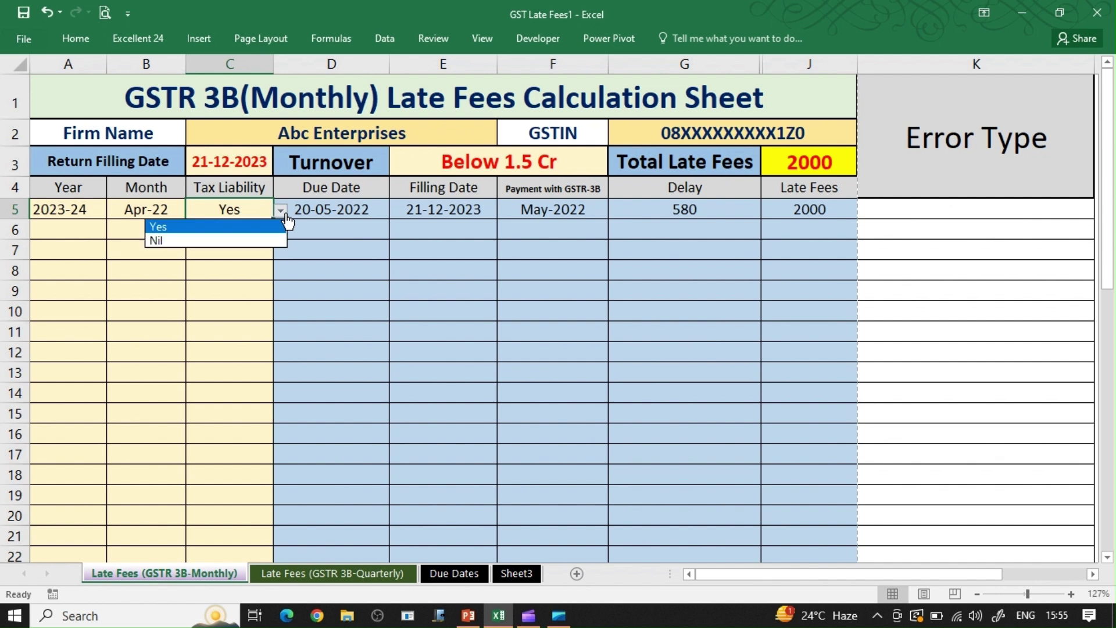
Step: Set the tax liability in row 5 to Nil and the turnover to Above 5 Cr
click(242, 238)
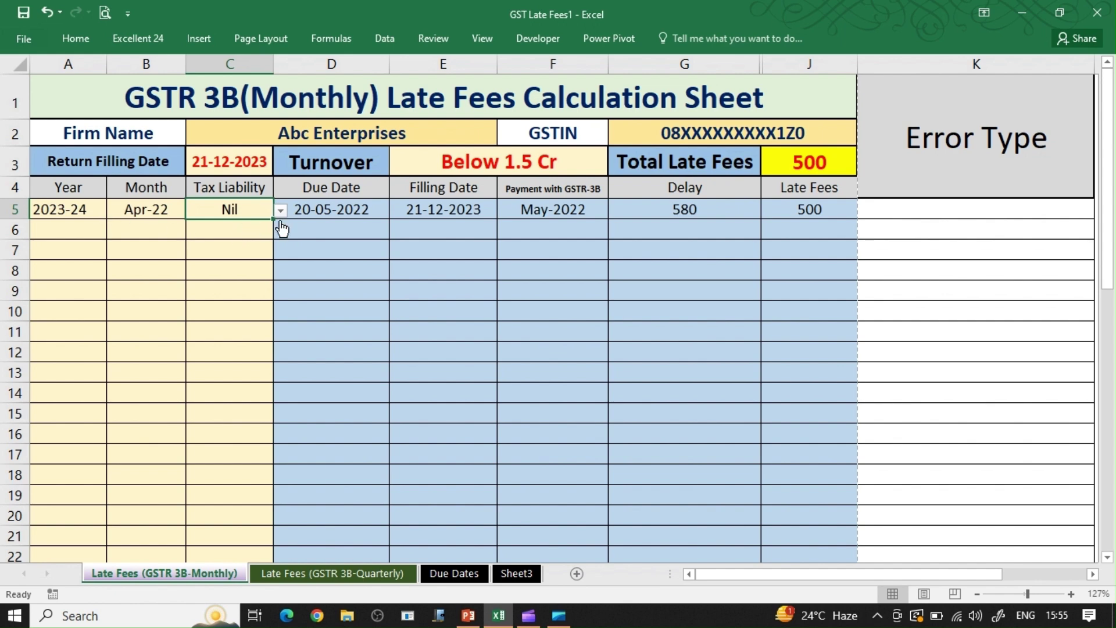
click(487, 159)
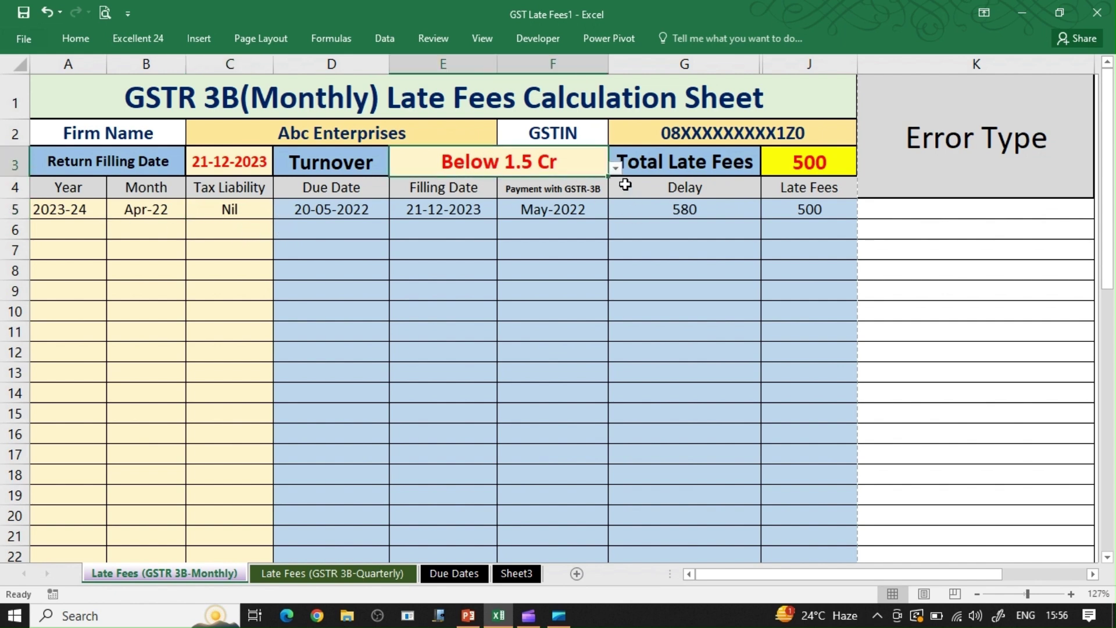
click(615, 168)
click(381, 211)
Step: Switch the turnover through Below 1.5 Cr and Between 1.5 Cr to 5 Cr, ending on Above 5 Cr
click(615, 168)
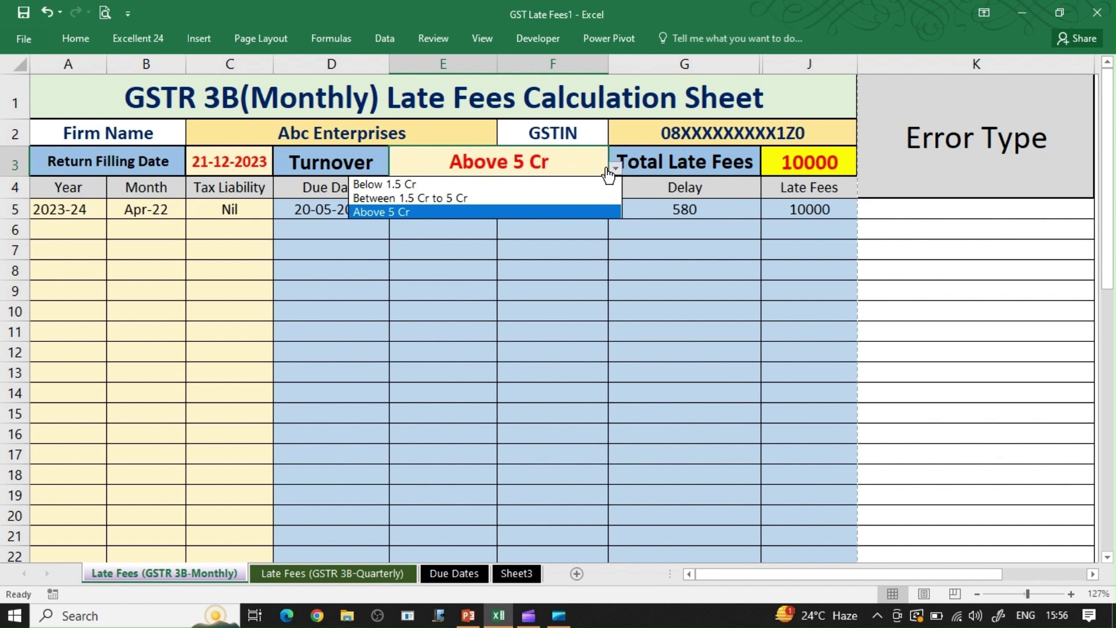
click(551, 185)
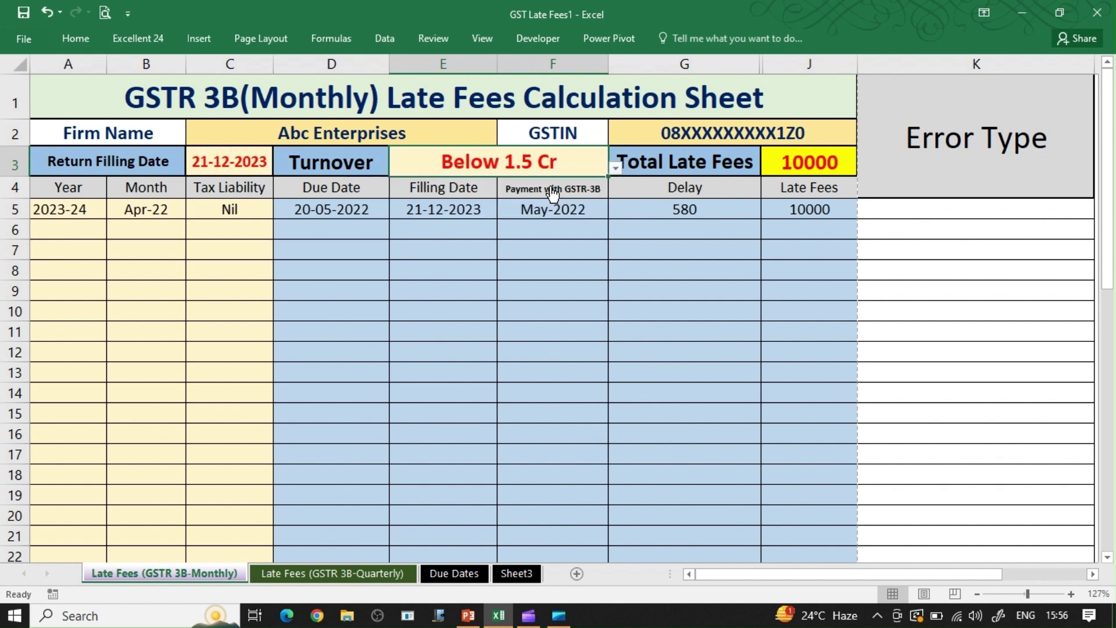
click(616, 169)
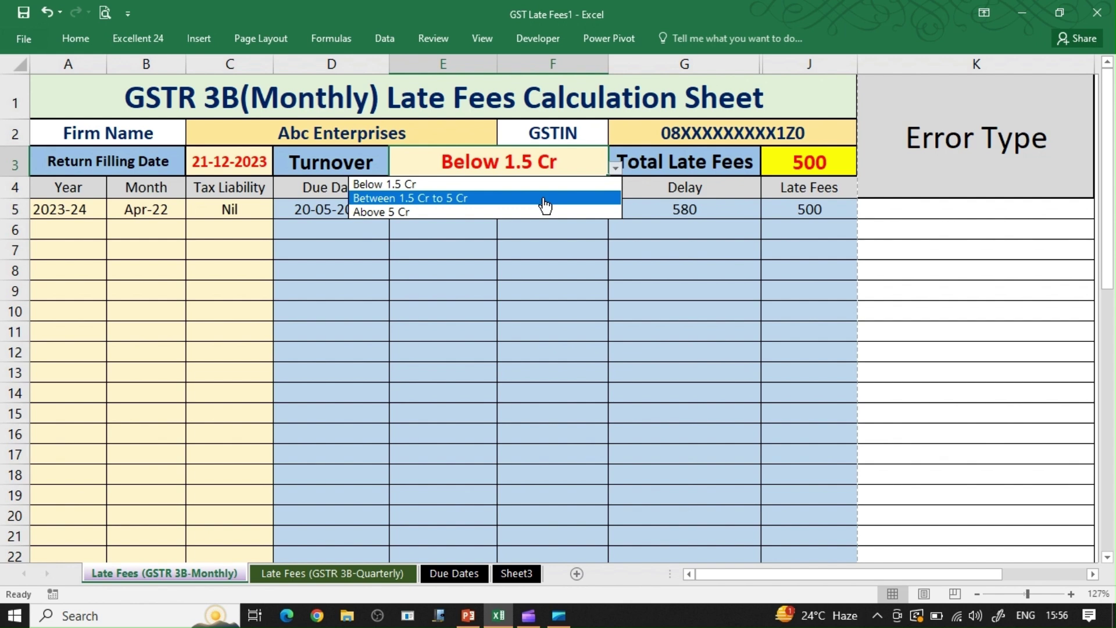
click(544, 198)
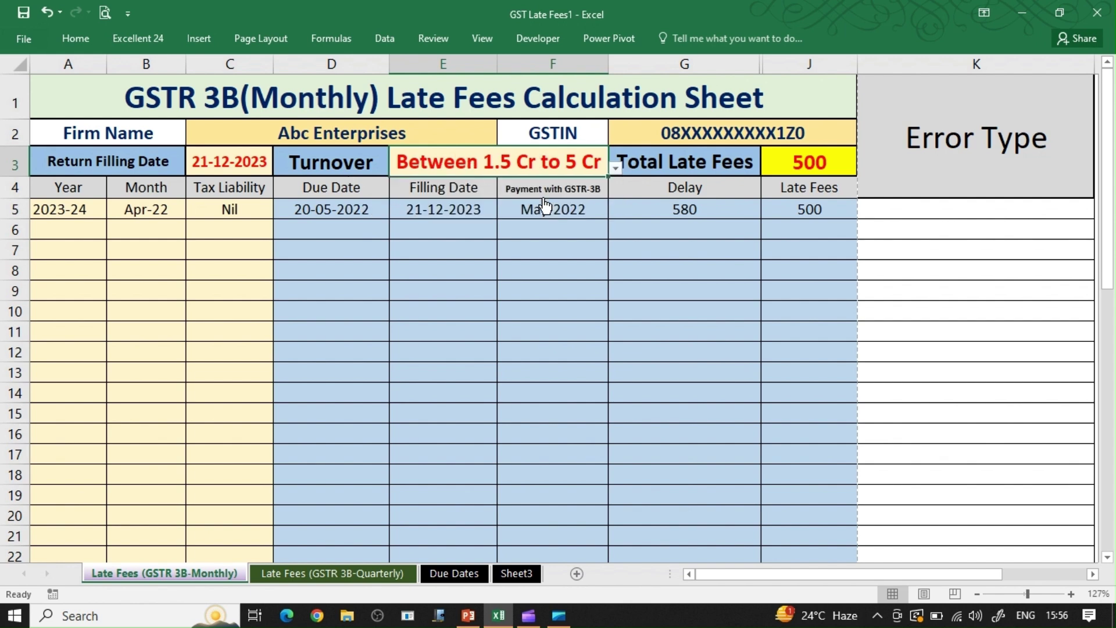
click(616, 170)
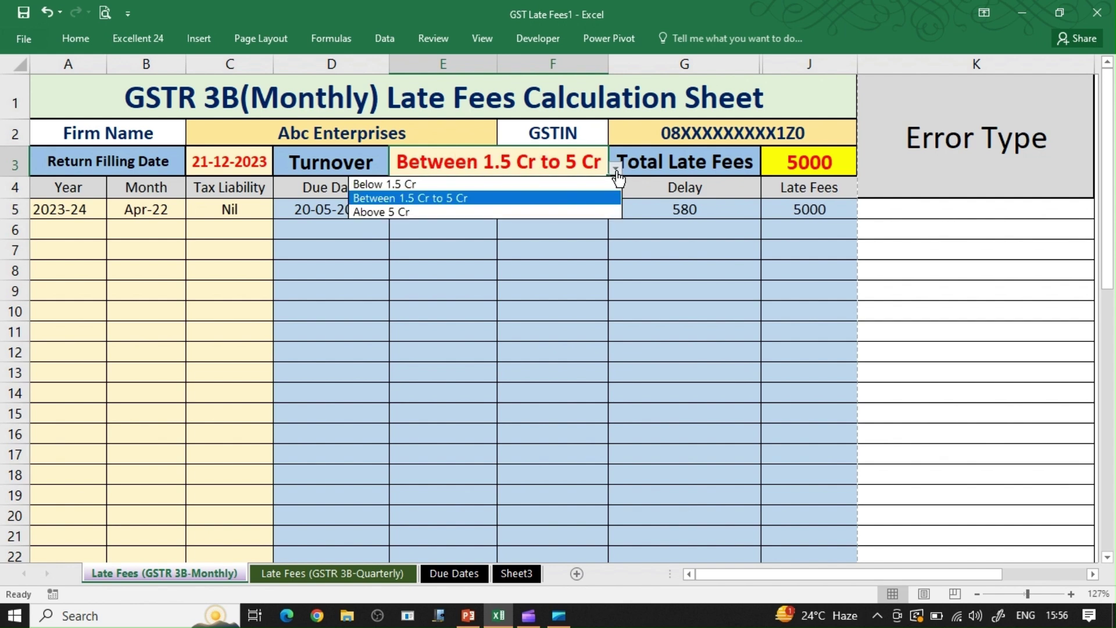
click(519, 212)
Step: Set the tax liability for the Apr-22 return in row 5 to Yes
click(261, 212)
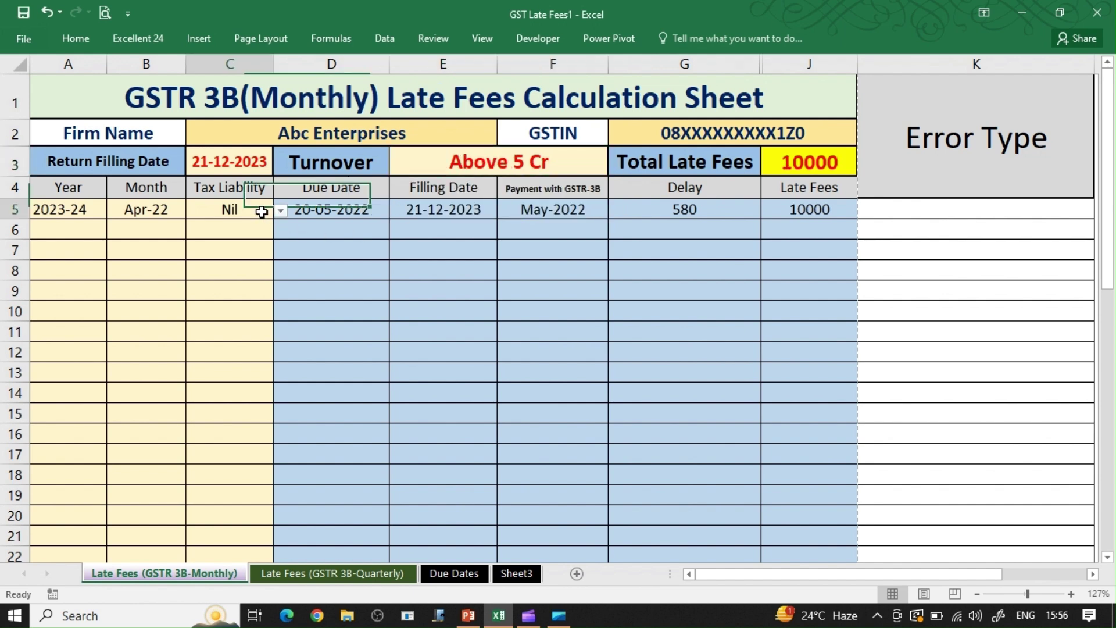
click(280, 214)
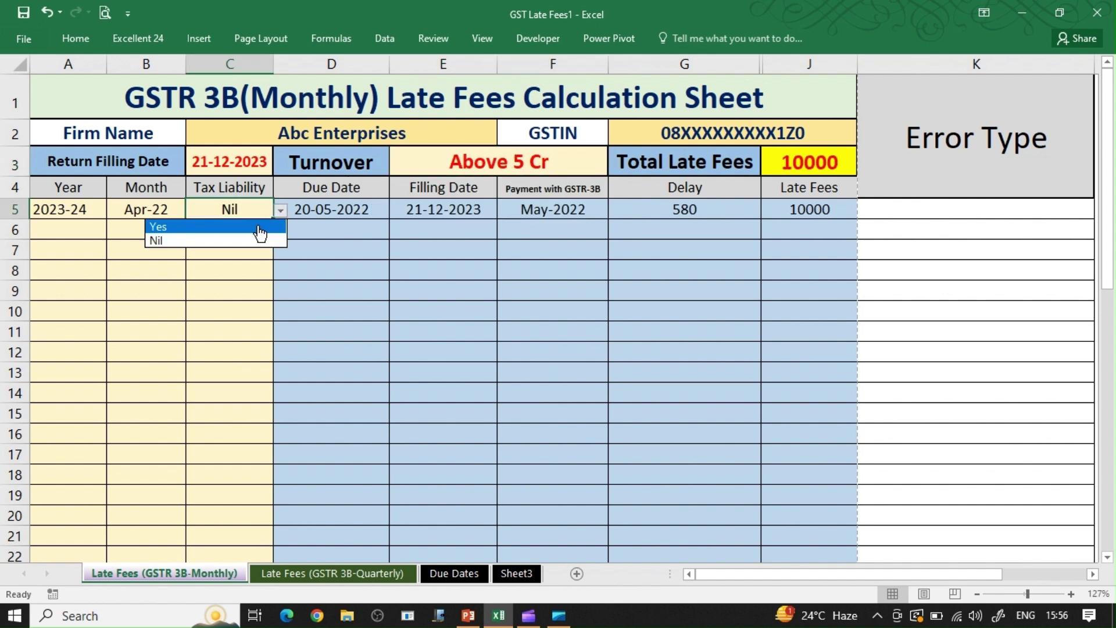
click(259, 228)
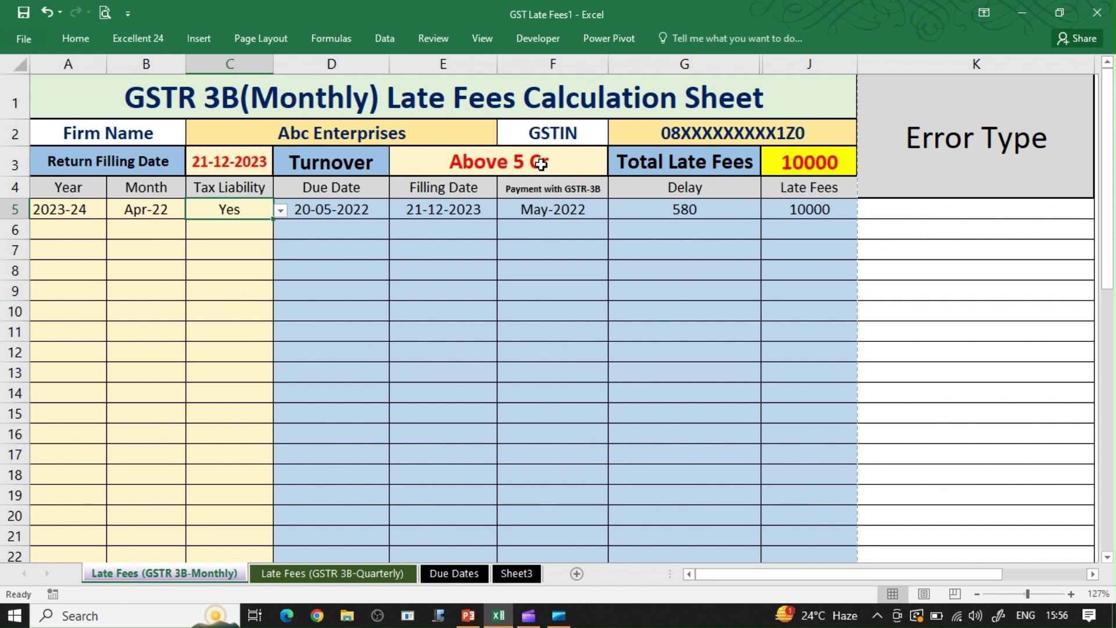
Step: Fill row 6 with year 2023-24, month Oct-23 and tax liability Nil
click(77, 232)
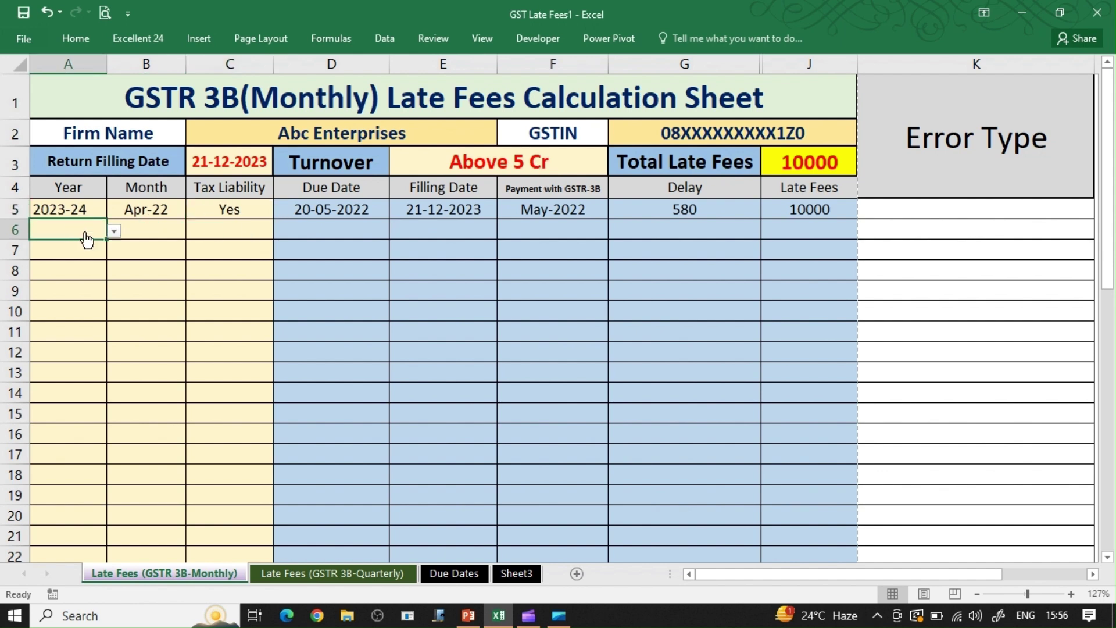
click(114, 232)
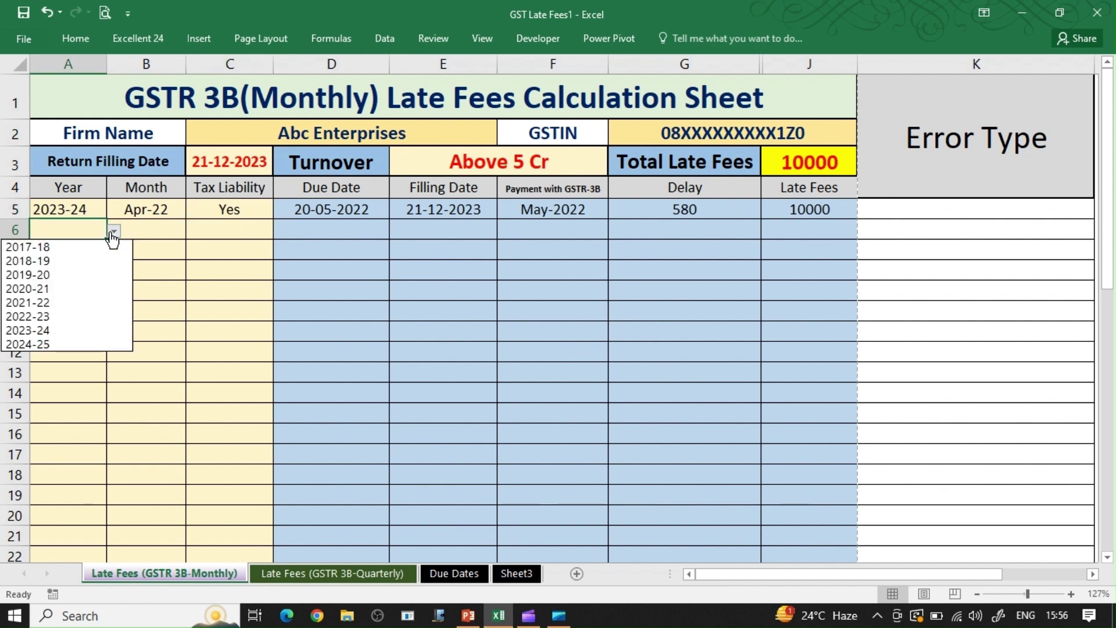
click(54, 336)
click(155, 230)
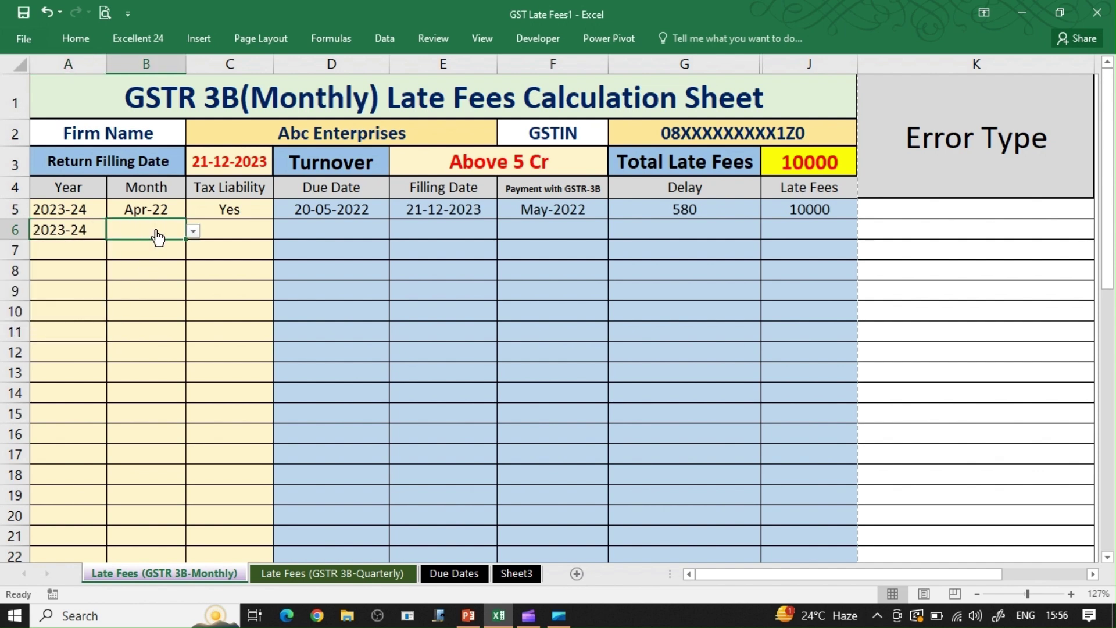
click(194, 231)
click(121, 332)
click(247, 236)
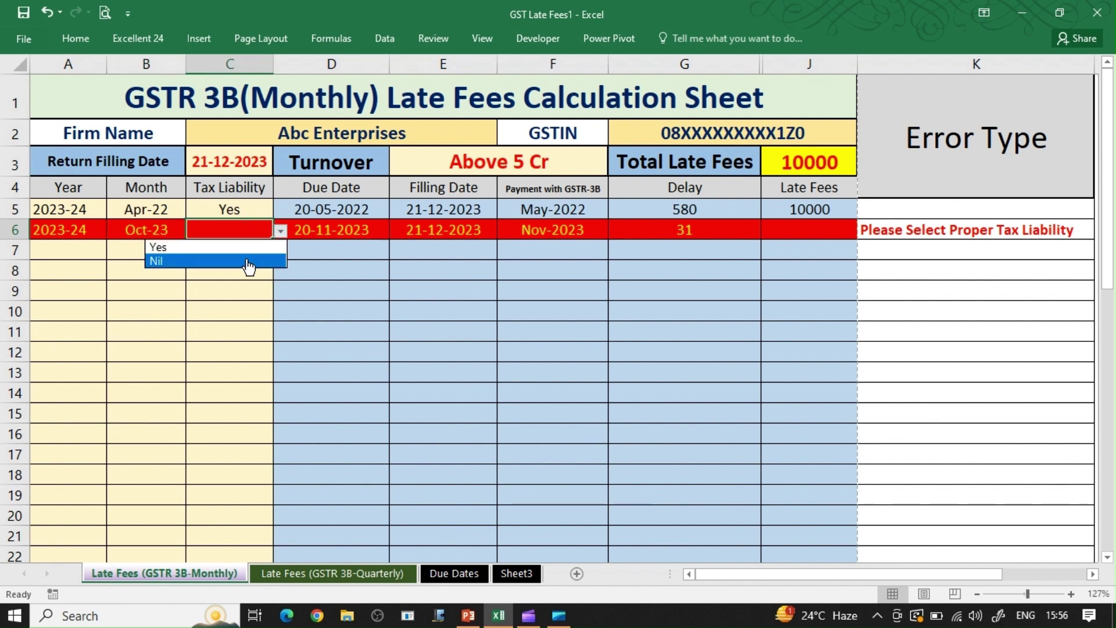
click(249, 263)
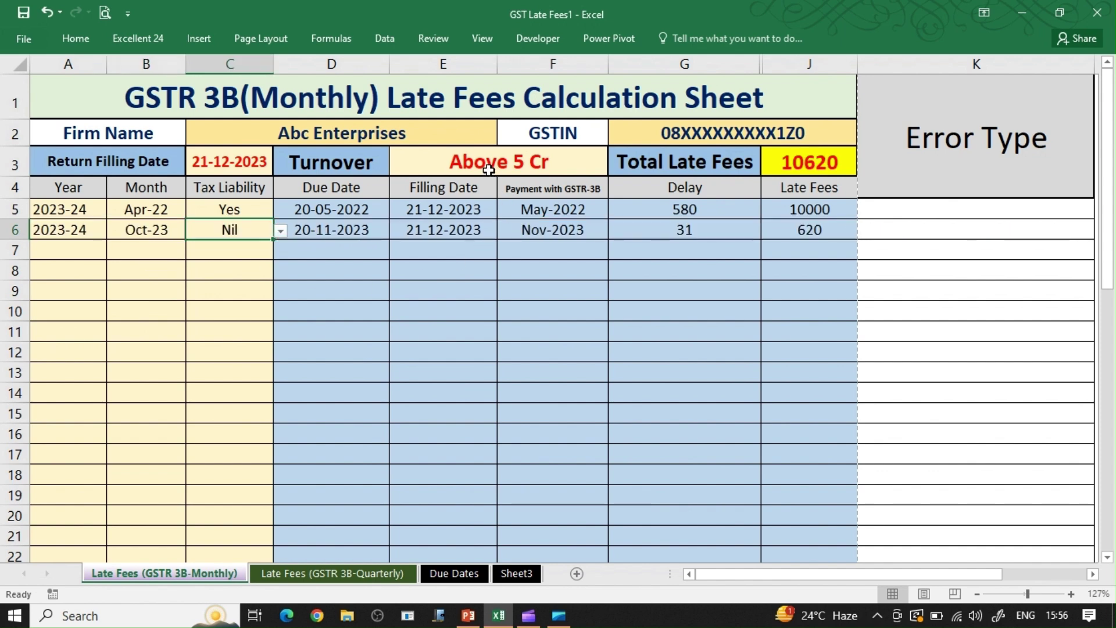
Step: Change the turnover to Between 1.5 Cr to 5 Cr and finally to Below 1.5 Cr
click(535, 163)
click(614, 168)
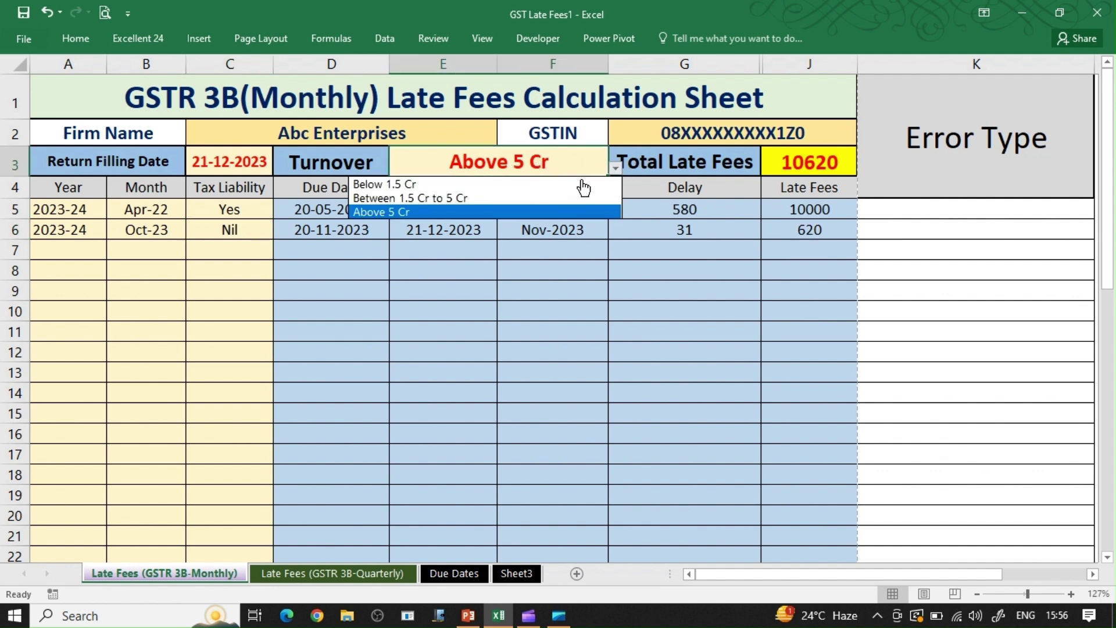
click(532, 198)
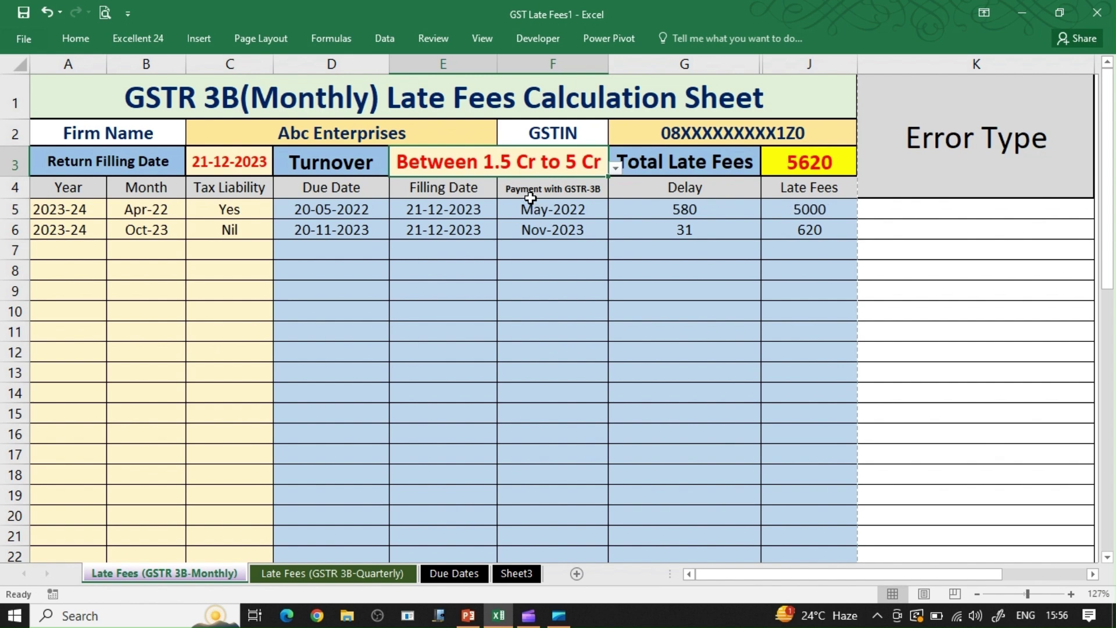
click(615, 168)
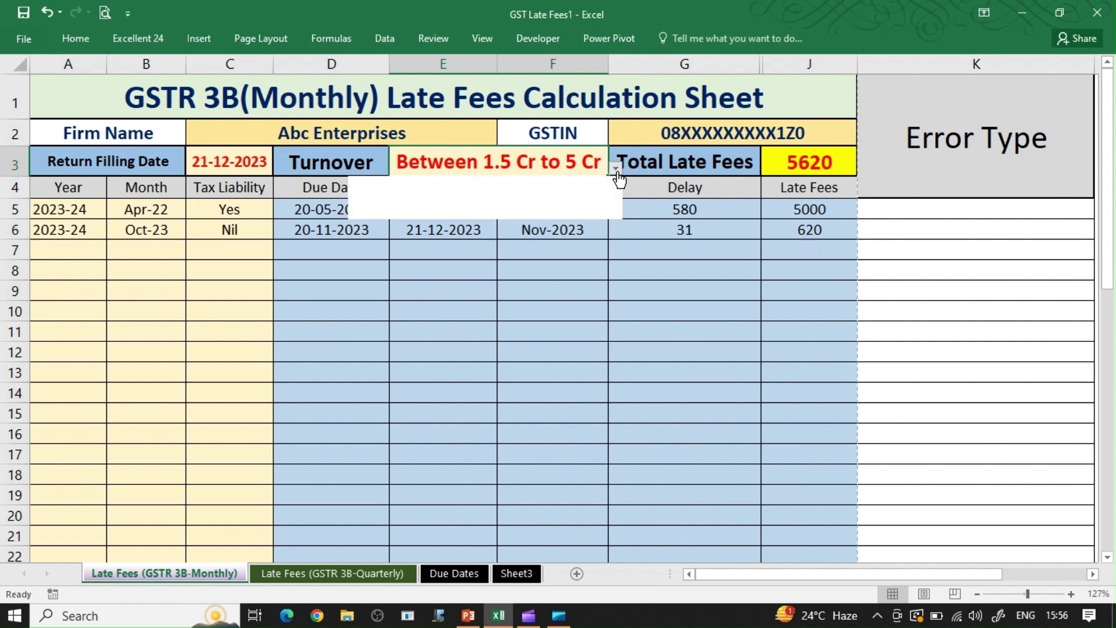
click(574, 185)
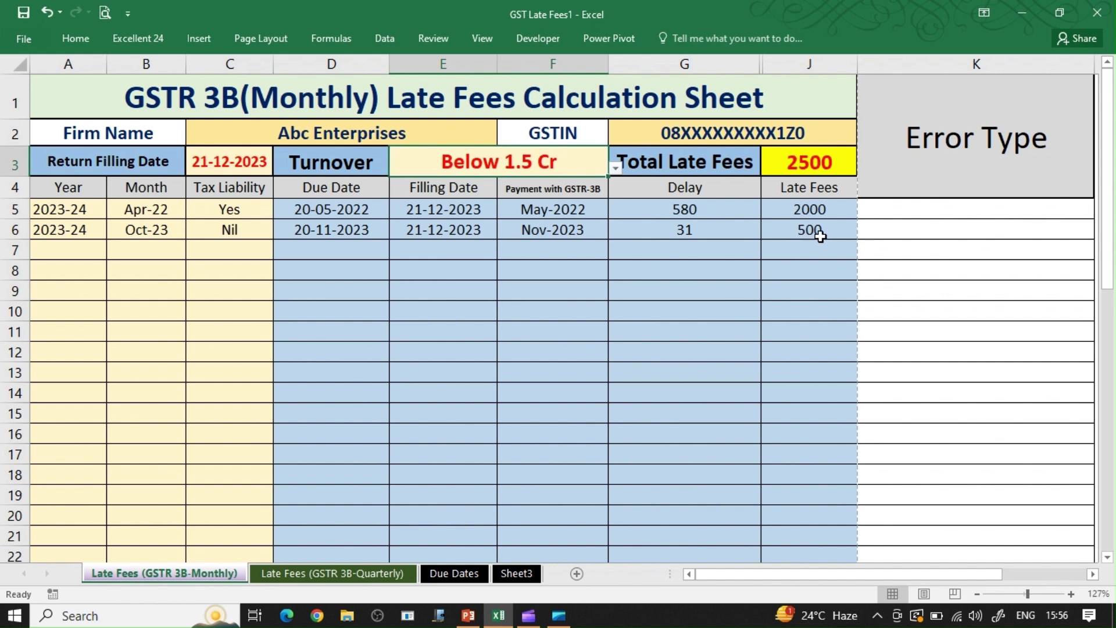
Step: Examine the total late fees, return filing date, turnover choices and the Payment with GSTR-3B months for rows 5 and 6
click(811, 157)
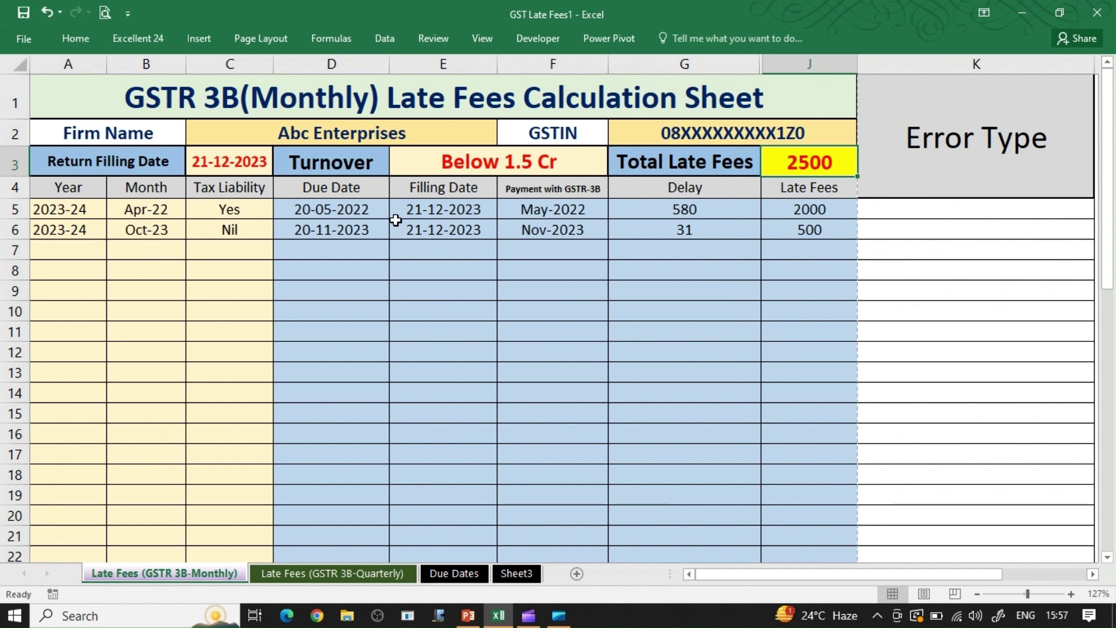
click(224, 174)
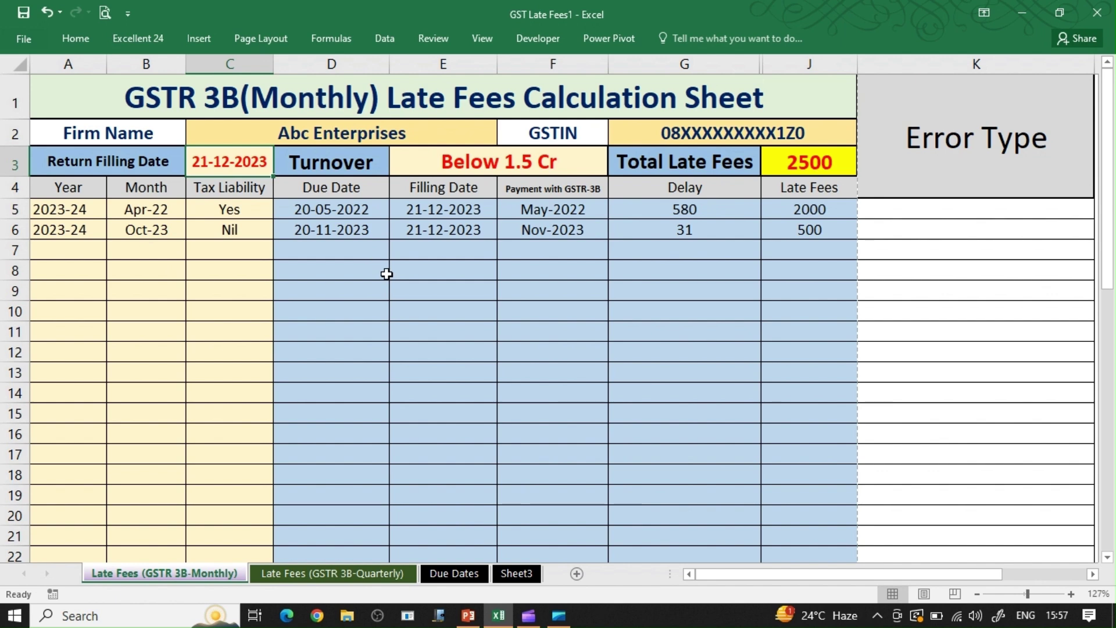
click(487, 167)
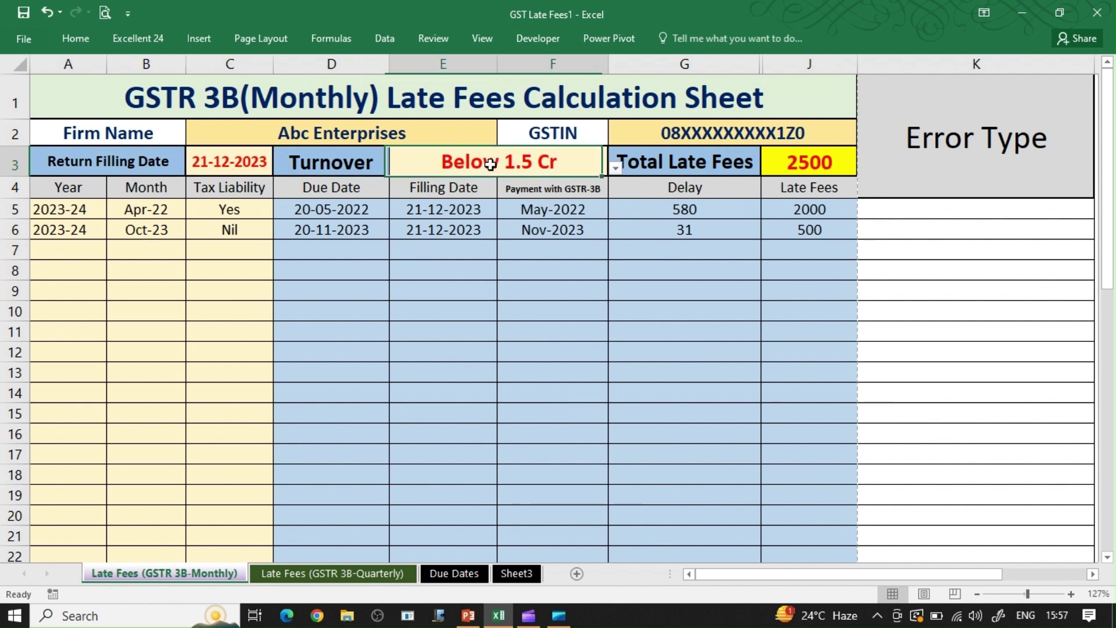
click(615, 169)
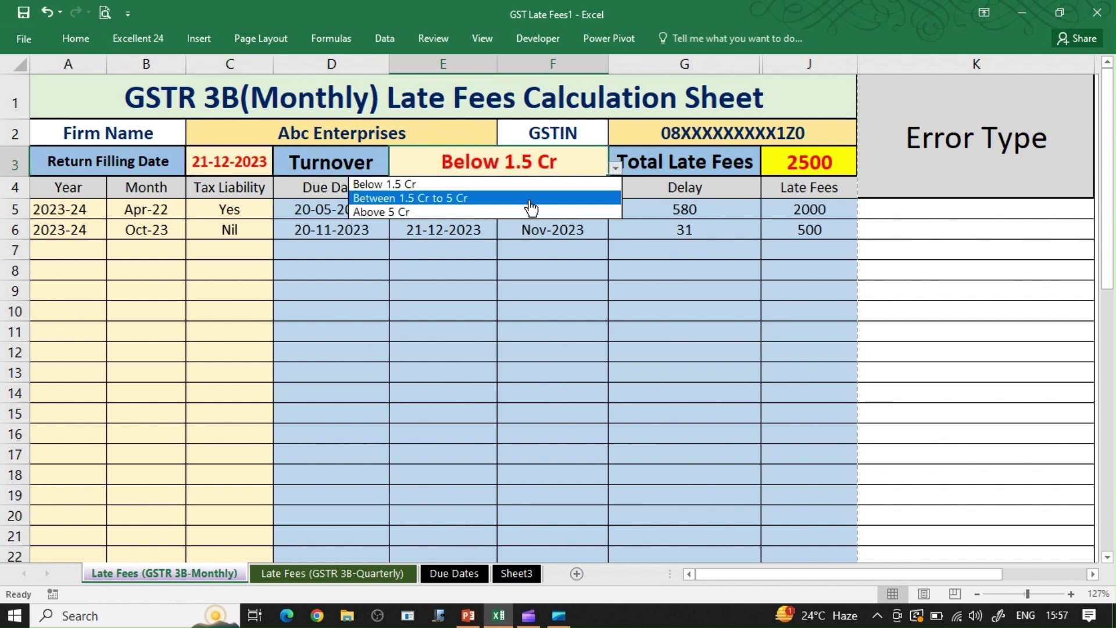
key(Escape)
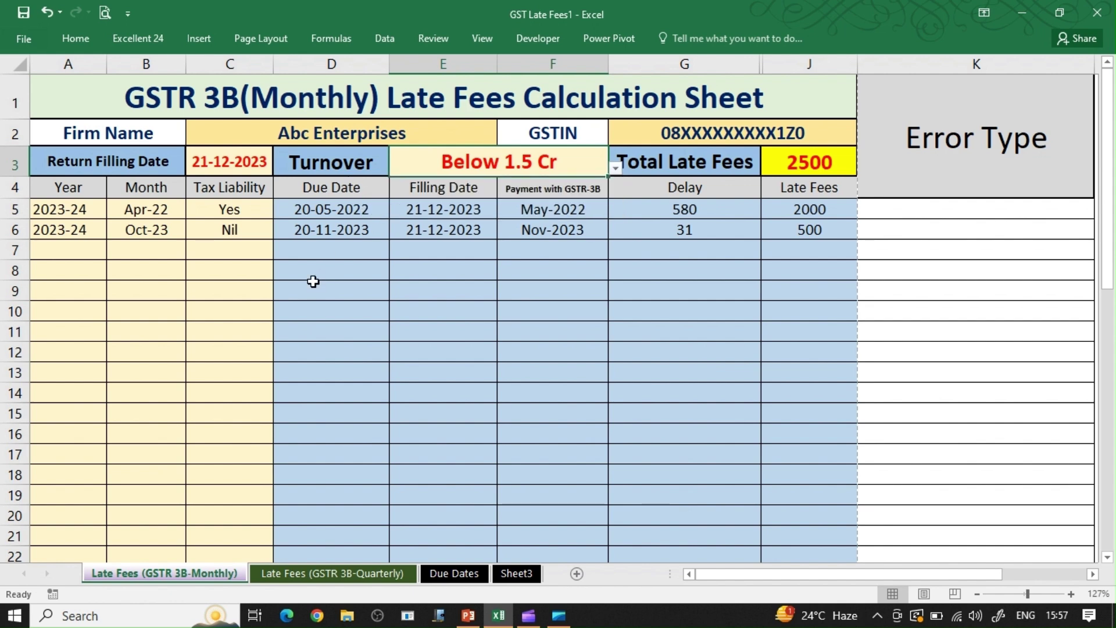
click(548, 210)
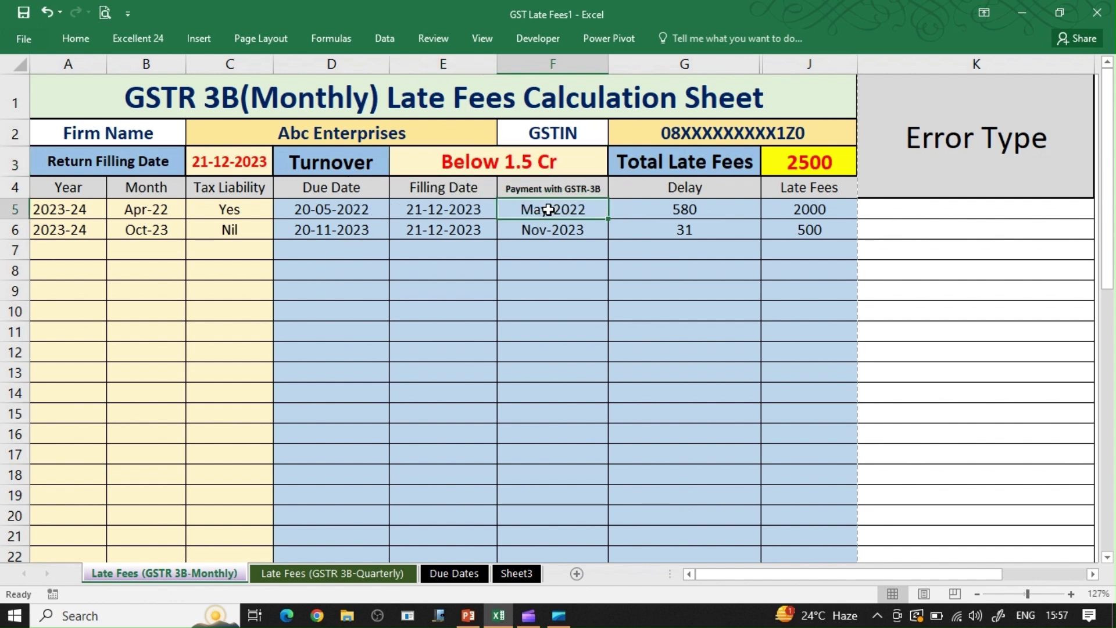
click(148, 229)
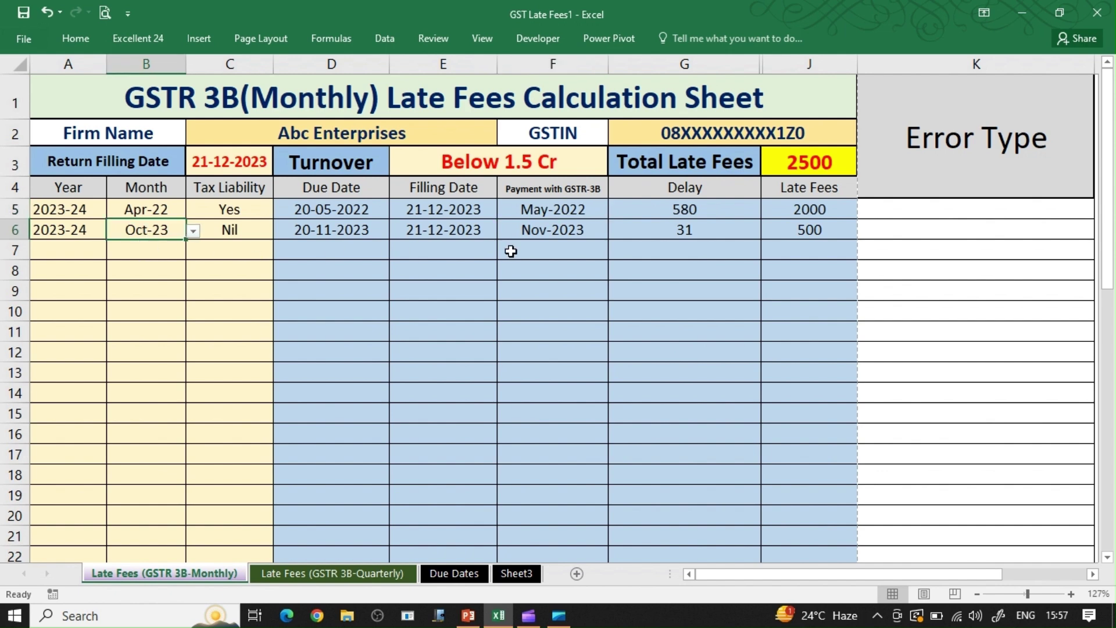
click(540, 245)
click(554, 230)
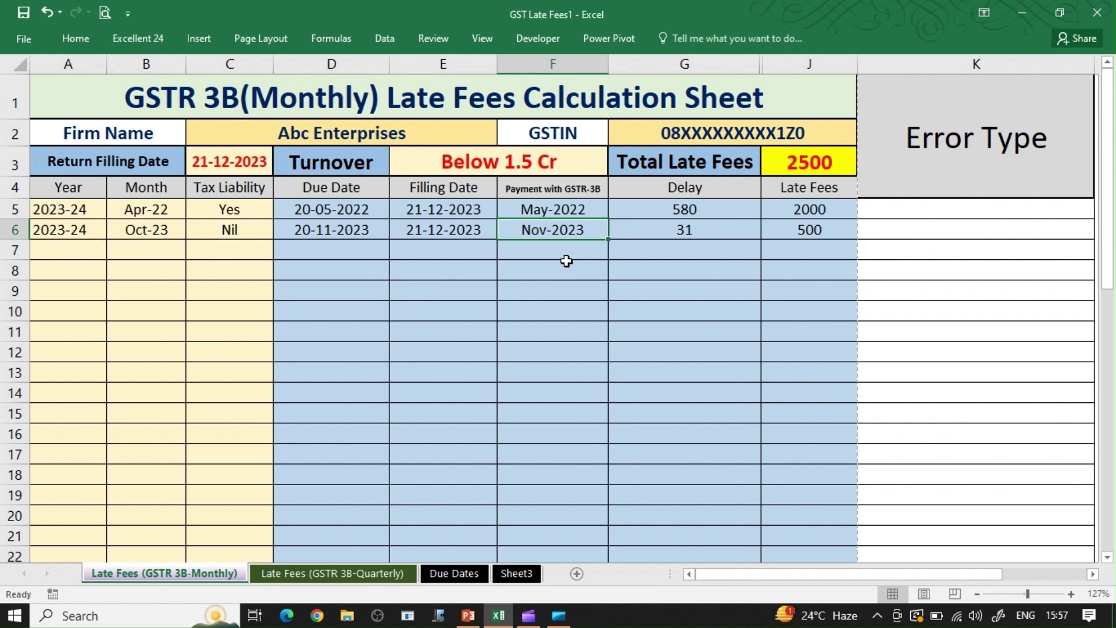
click(812, 156)
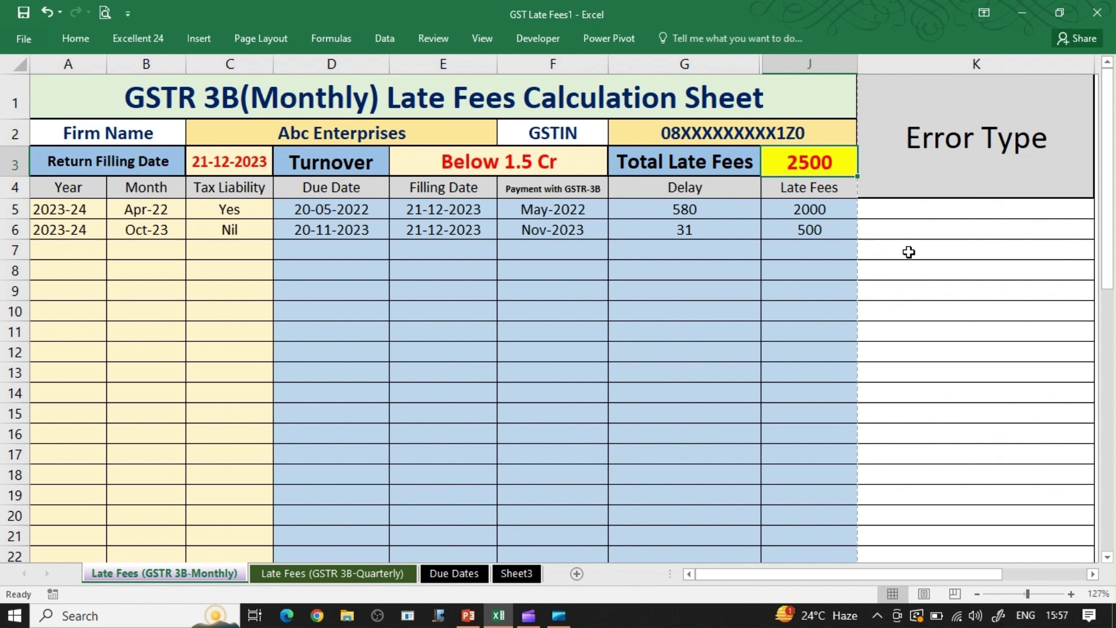
Step: Fill row 7 with year 2023-24, month Nov-23 and tax liability Nil, and select the Year cell in row 8
click(52, 254)
click(115, 253)
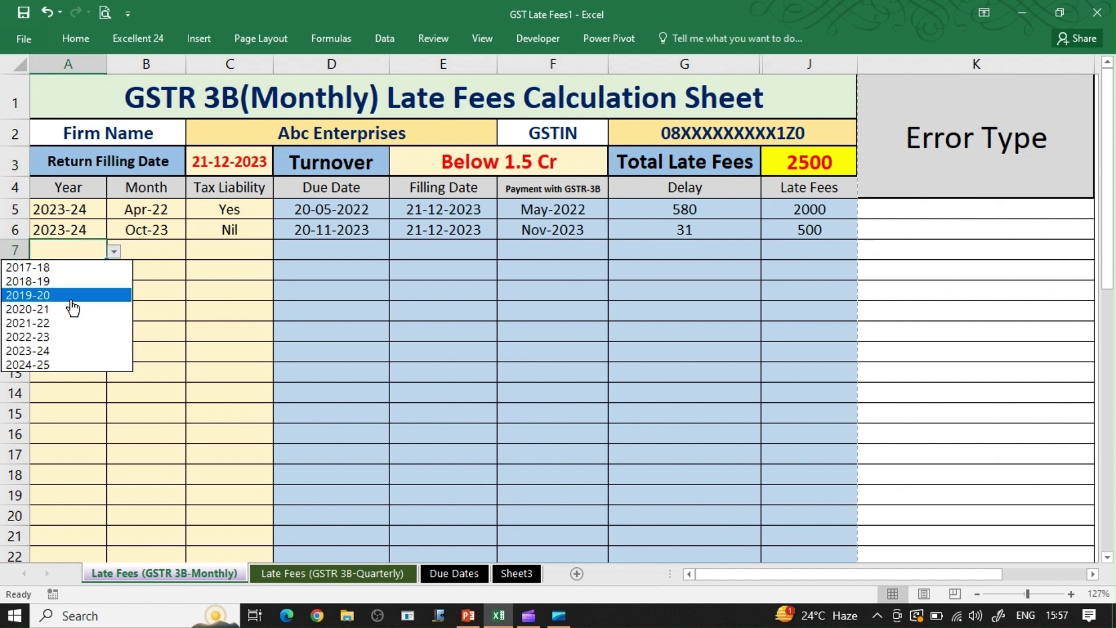
click(70, 353)
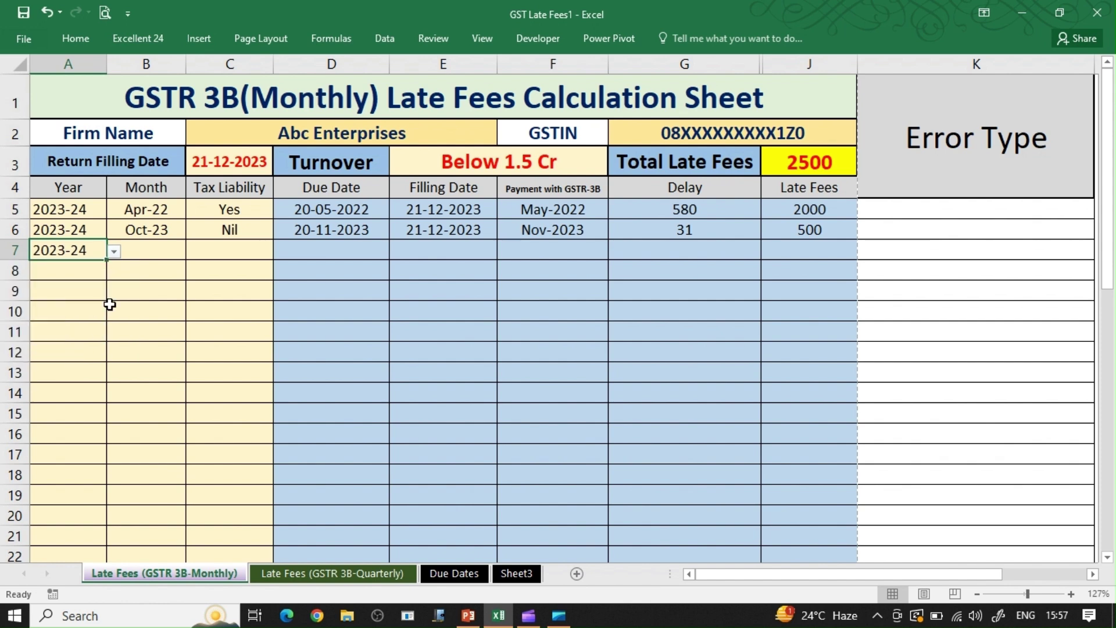
click(151, 249)
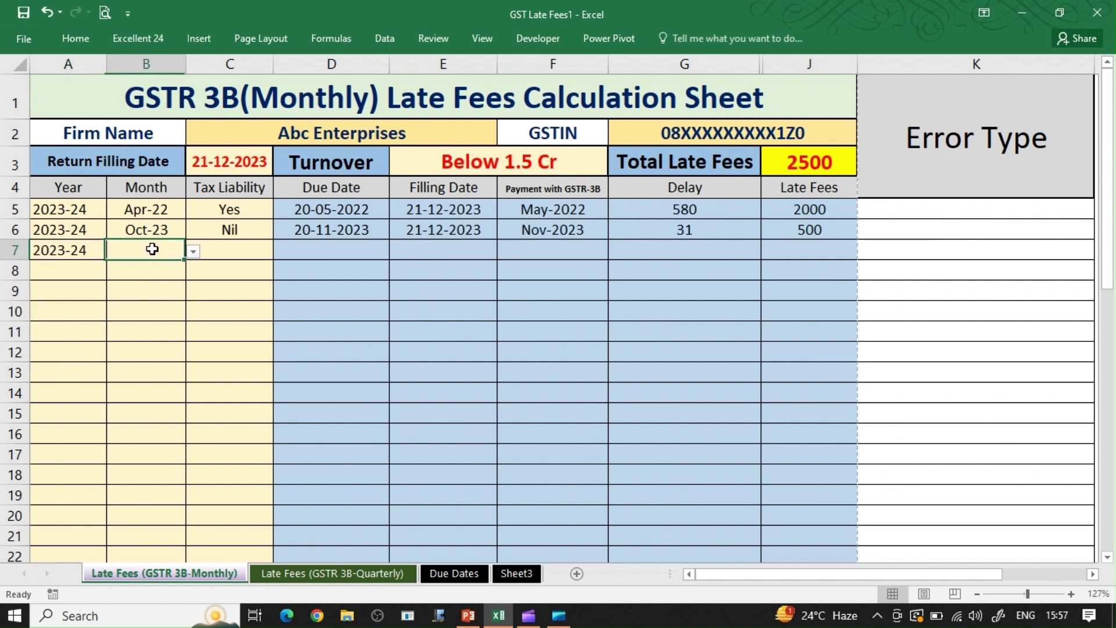
click(193, 252)
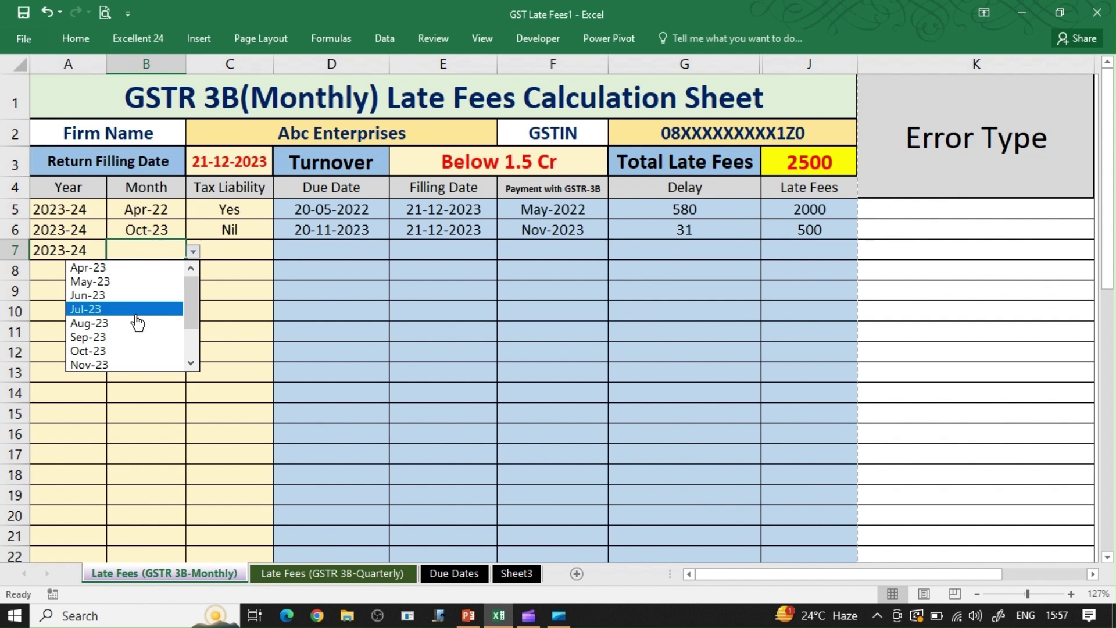
click(108, 364)
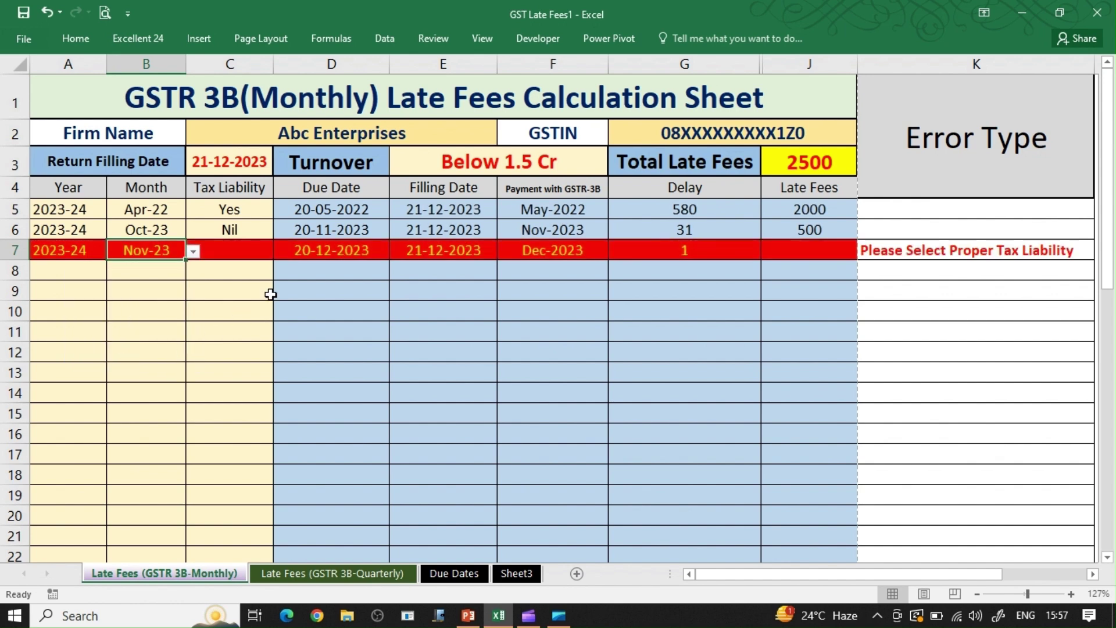
click(244, 251)
click(282, 253)
click(239, 284)
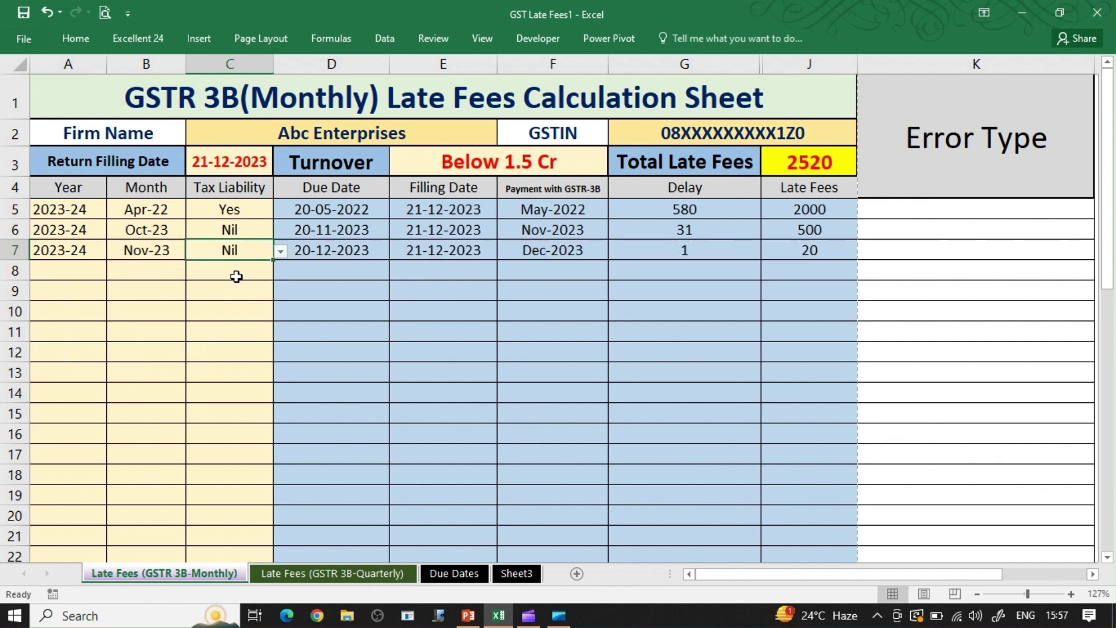
click(85, 269)
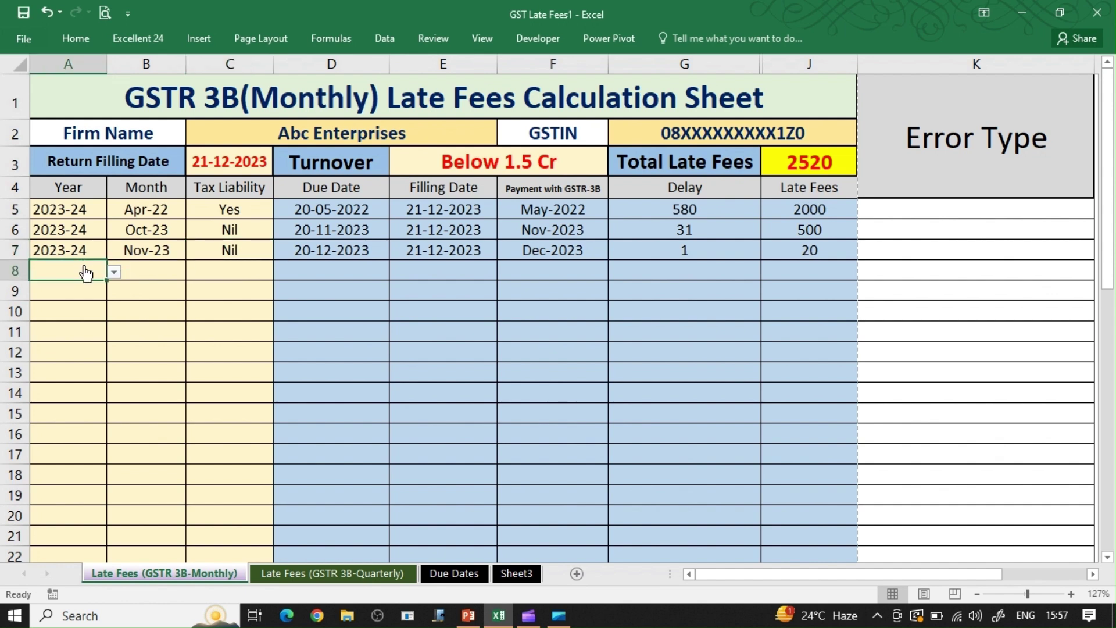
Step: Fill row 8 with year 2023-24 and month Dec-23
click(115, 272)
click(67, 371)
click(156, 271)
click(193, 272)
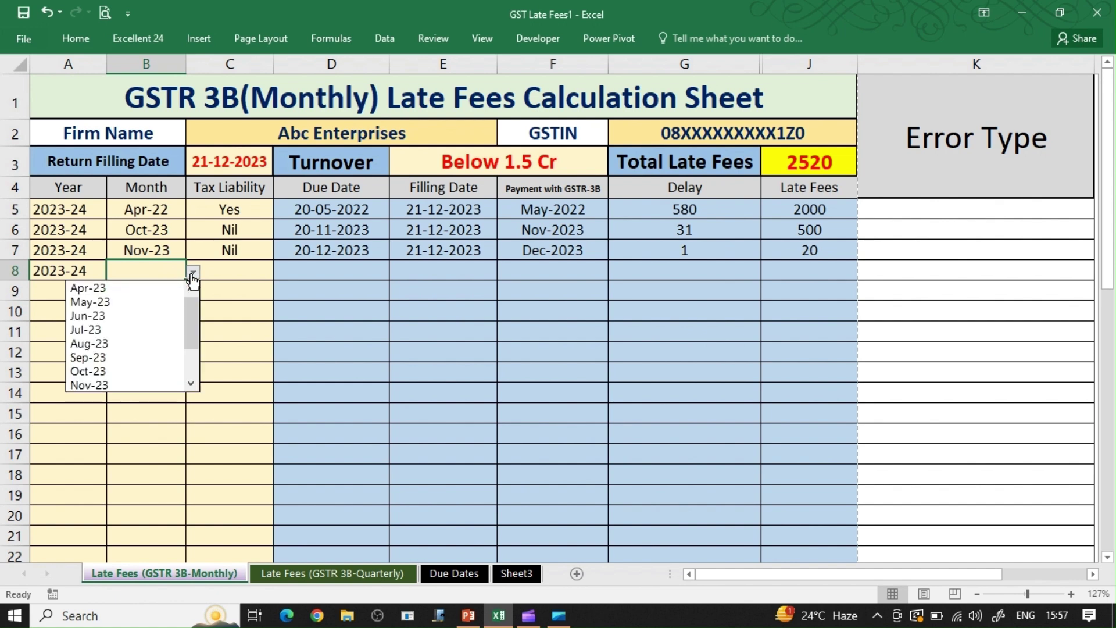
click(191, 384)
click(191, 383)
click(191, 383)
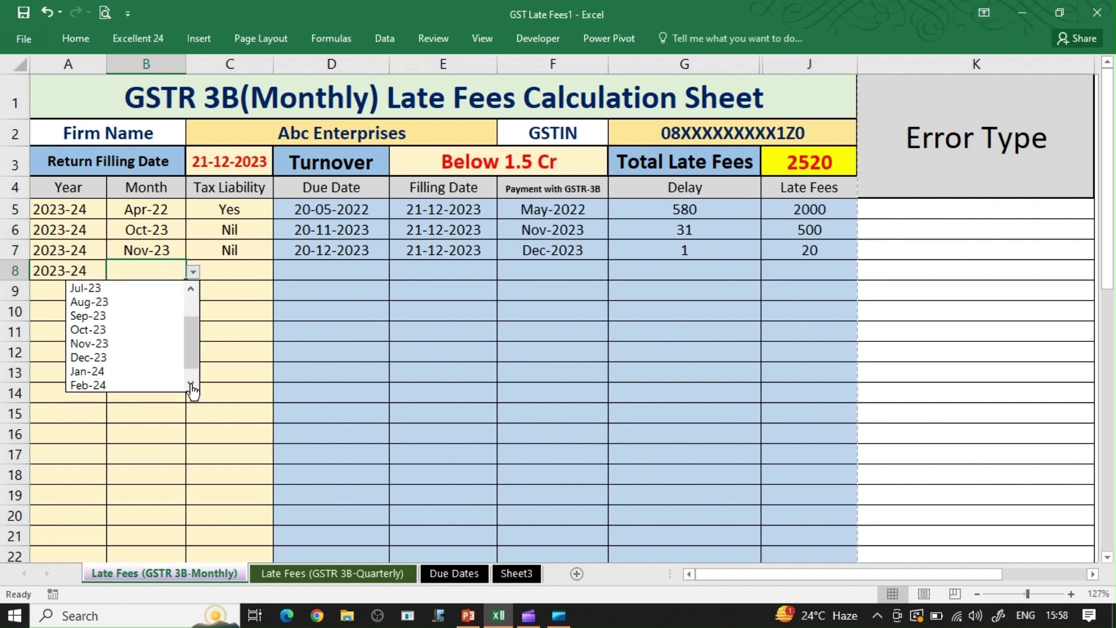
click(145, 358)
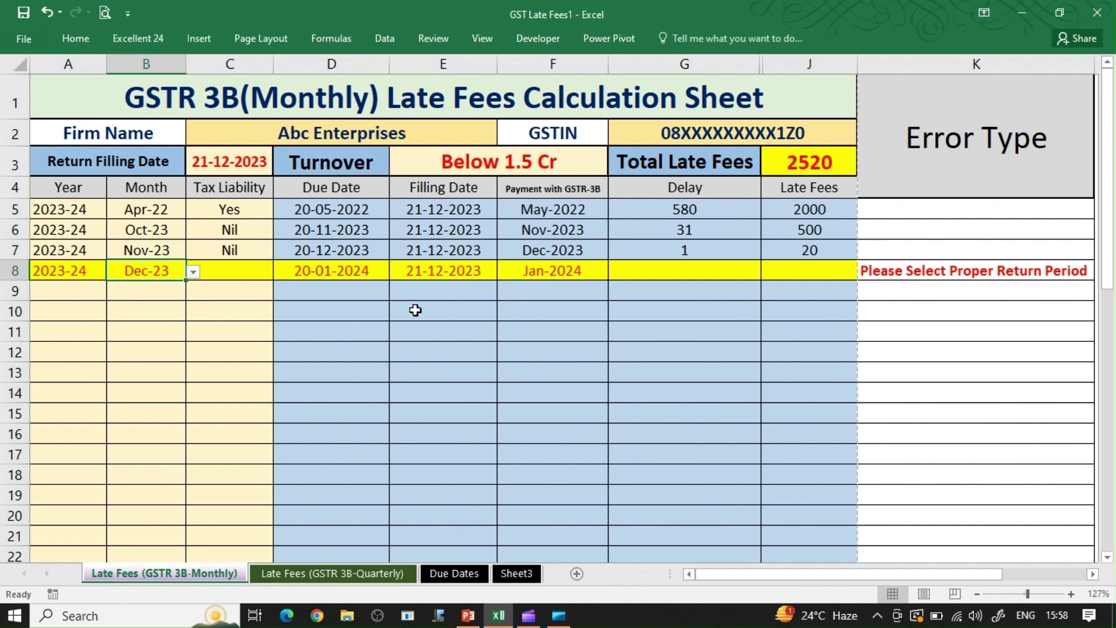
Step: Change the month in row 8 to Apr-23
click(194, 273)
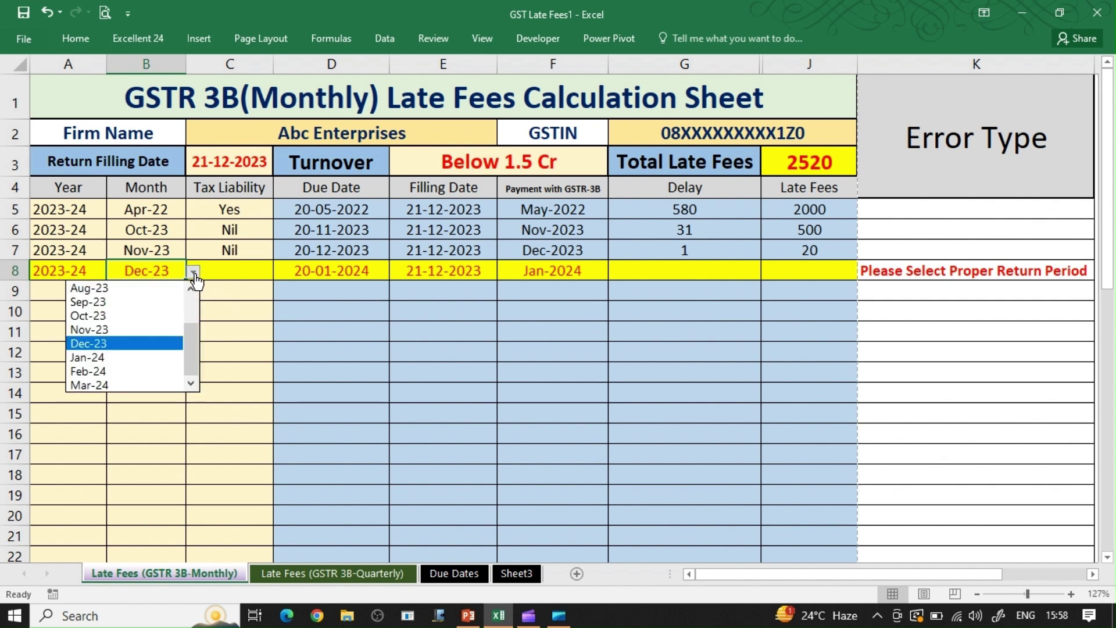
click(191, 289)
click(191, 289)
click(191, 289)
click(191, 289)
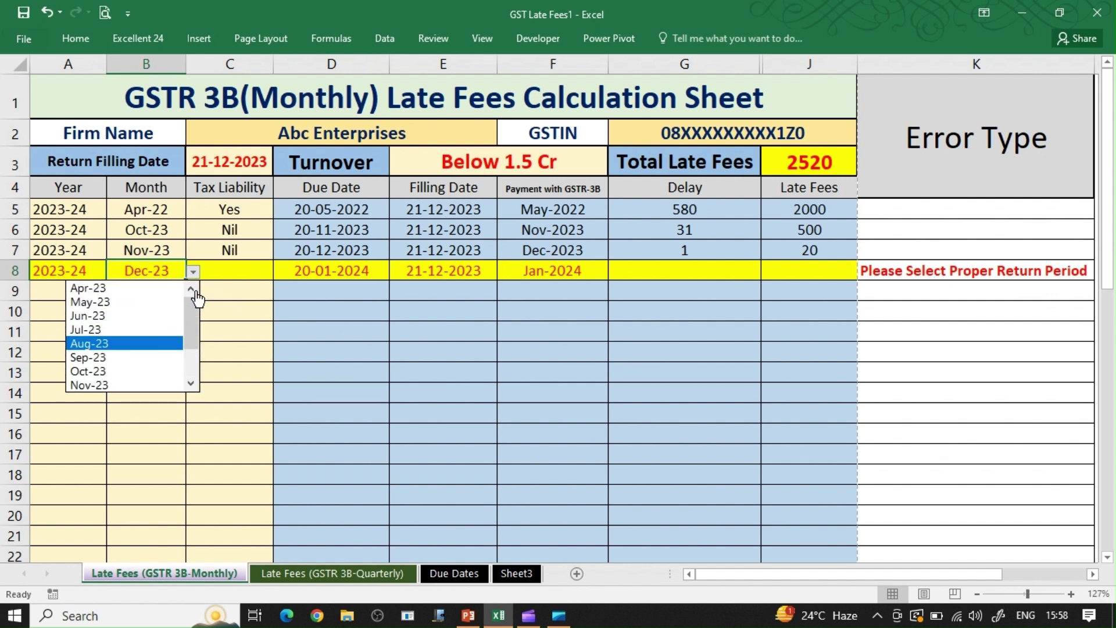
click(166, 291)
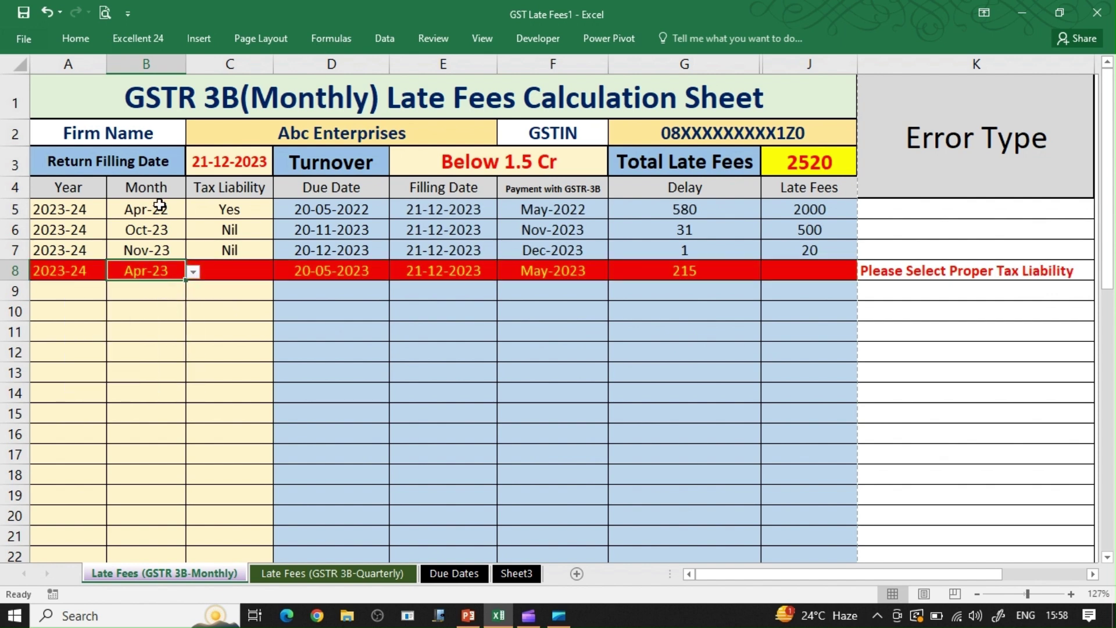
key(alt+Down)
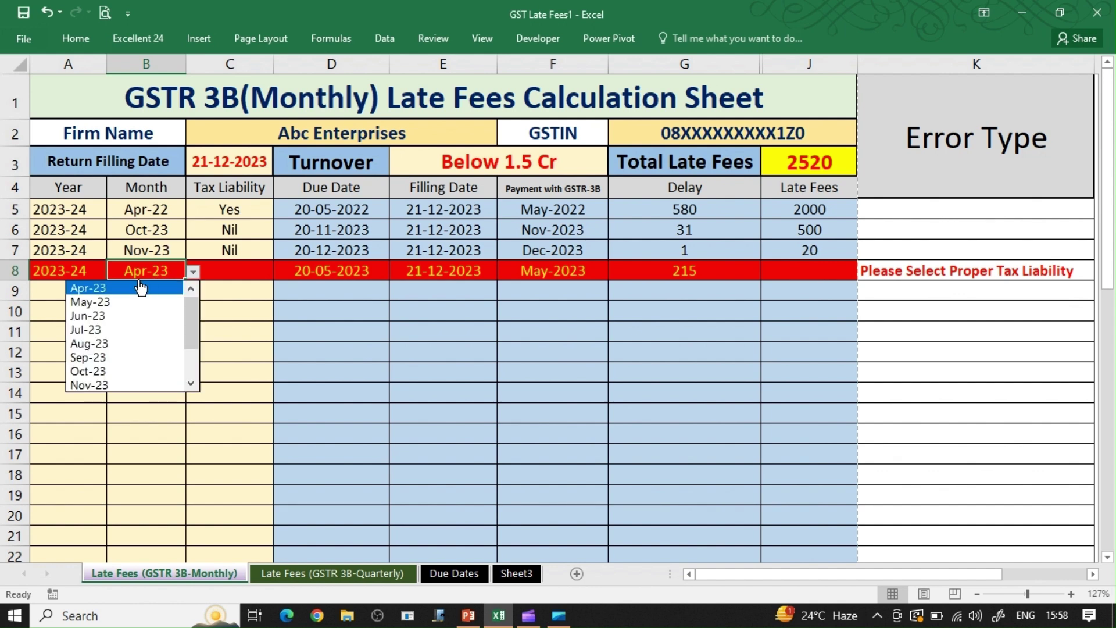
key(Escape)
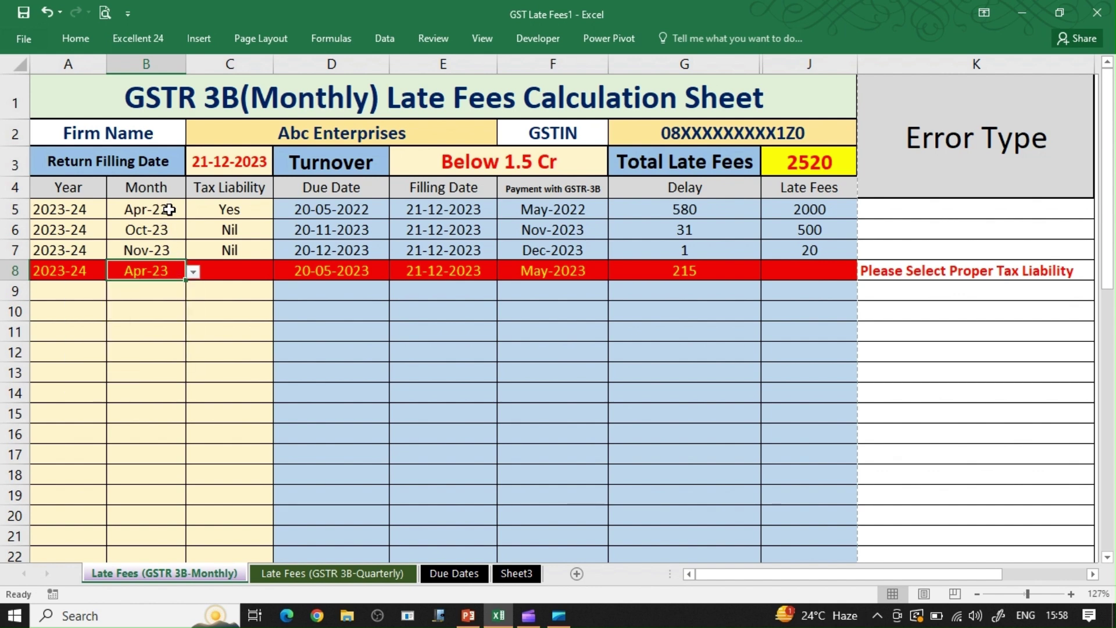
Step: Change the month in row 5 to Apr-23, matching the month in row 8, and reselect the row 8 month
click(168, 209)
click(194, 211)
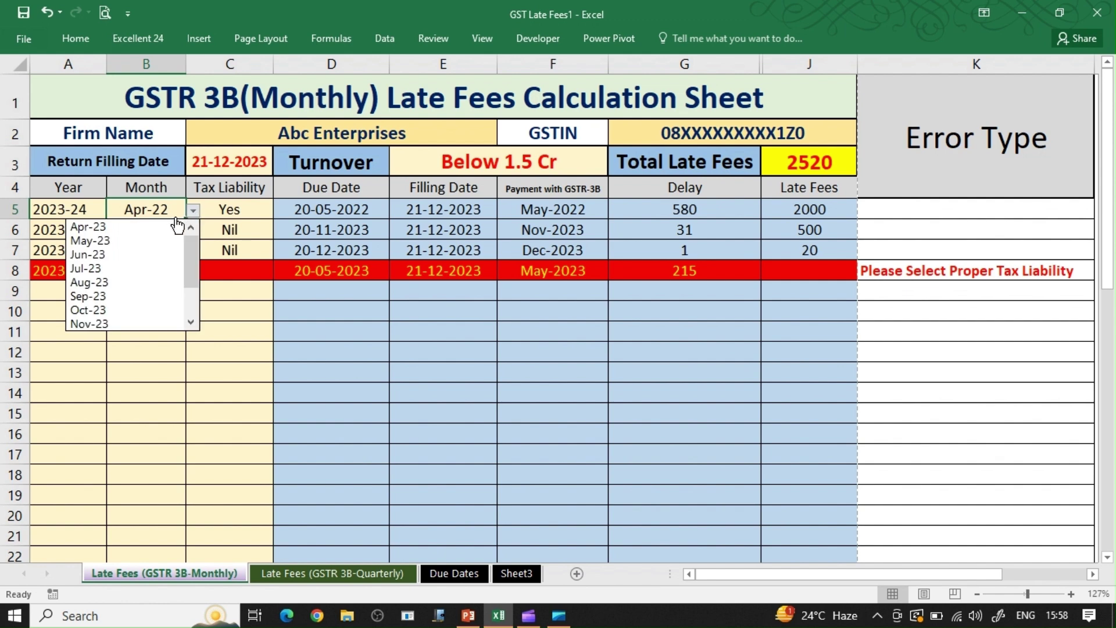
click(170, 226)
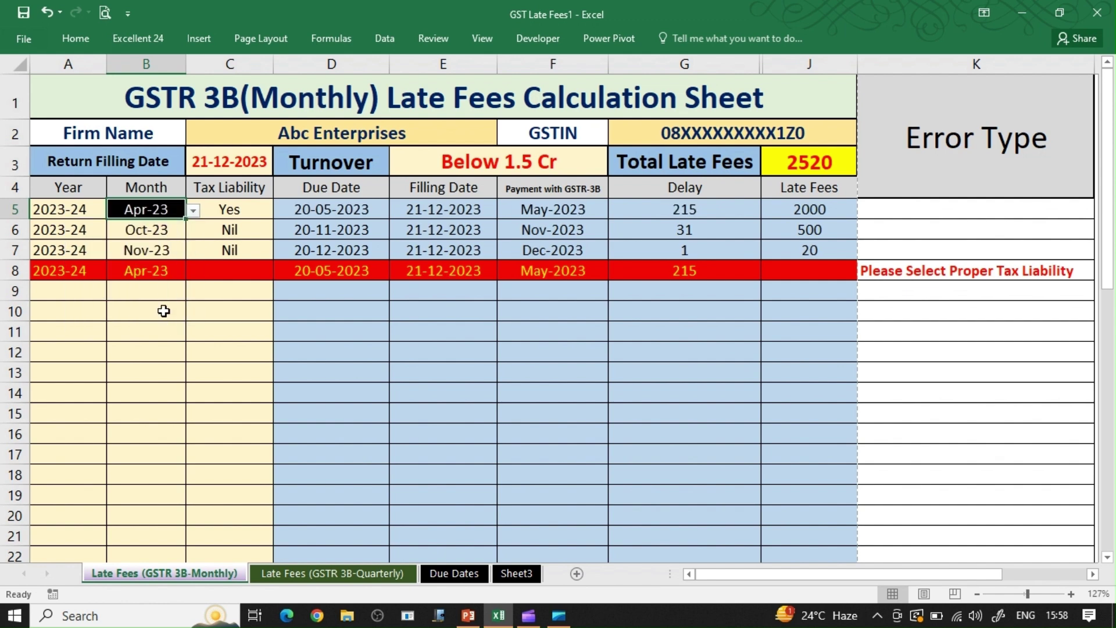
click(164, 311)
click(158, 284)
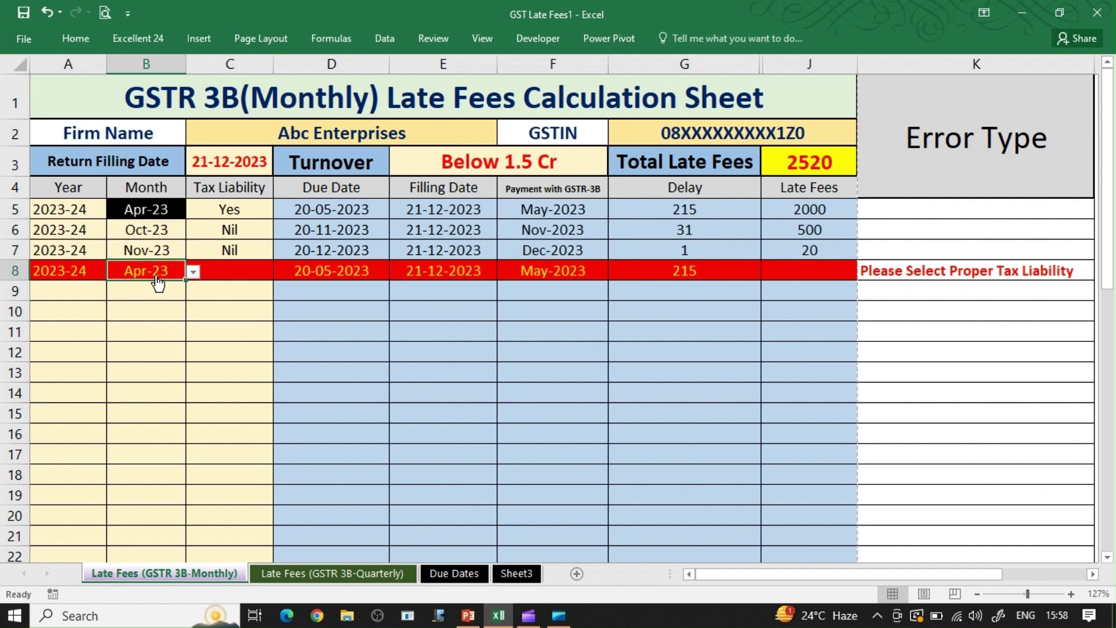
Step: Set the tax liability in row 8 to Nil and check the total late fees
click(265, 284)
click(281, 273)
click(230, 302)
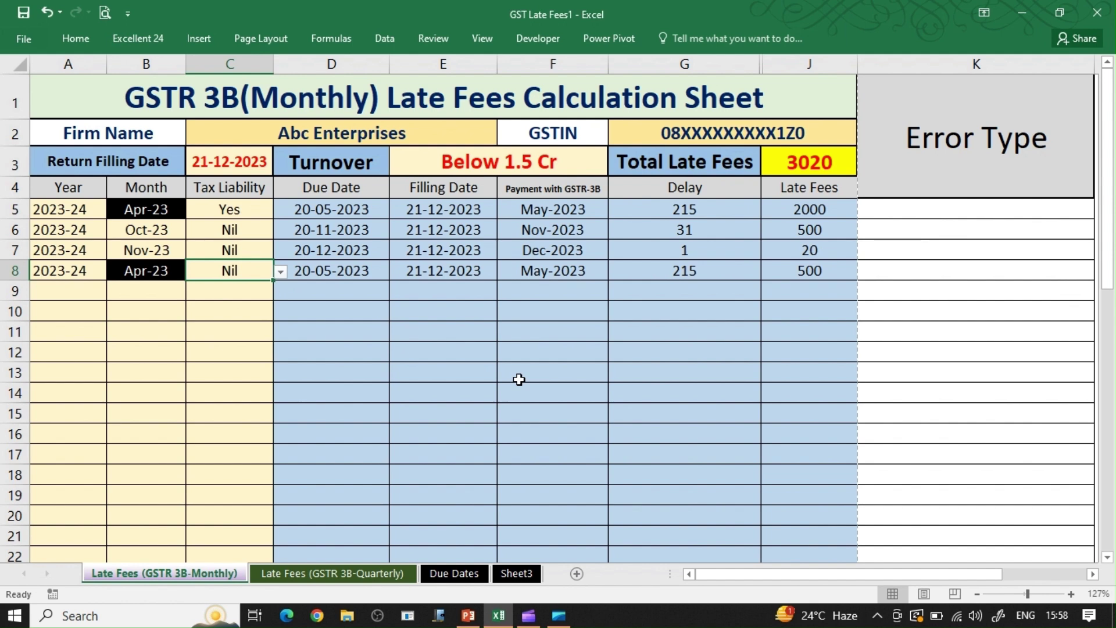
click(809, 152)
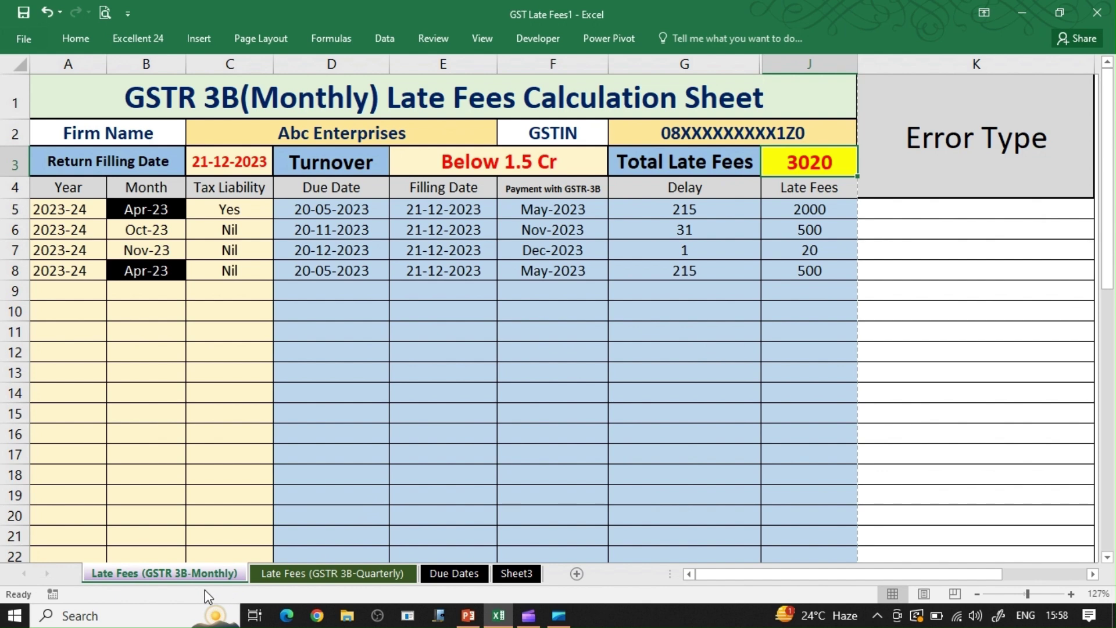
Step: Switch to the GSTR 3B-Quarterly late fees sheet and choose Below 1.5 Cr as the turnover
click(295, 574)
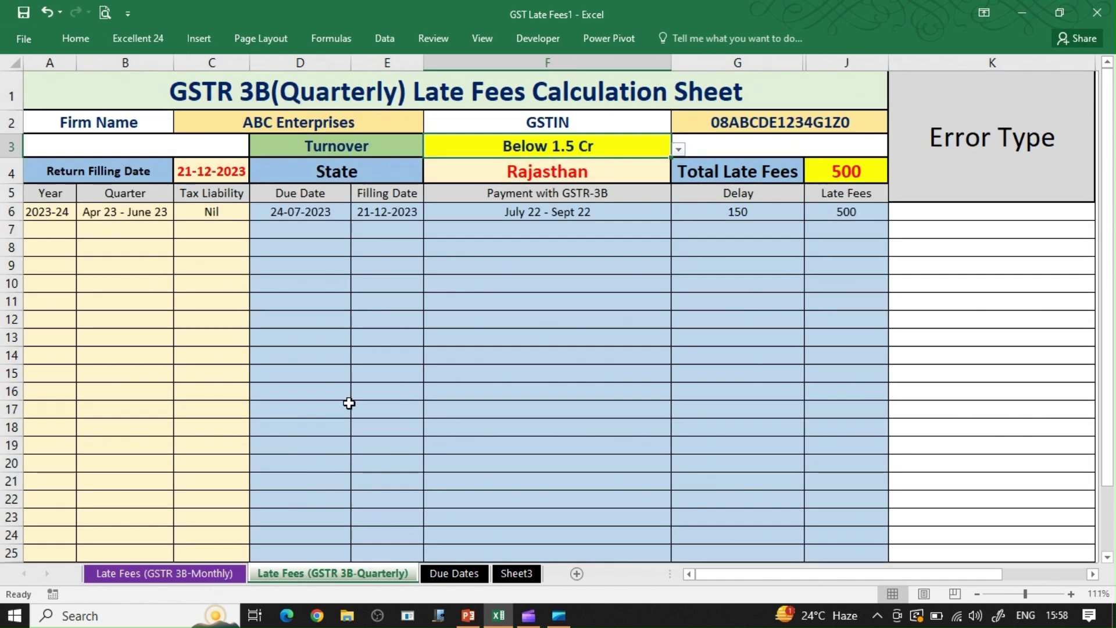
click(387, 140)
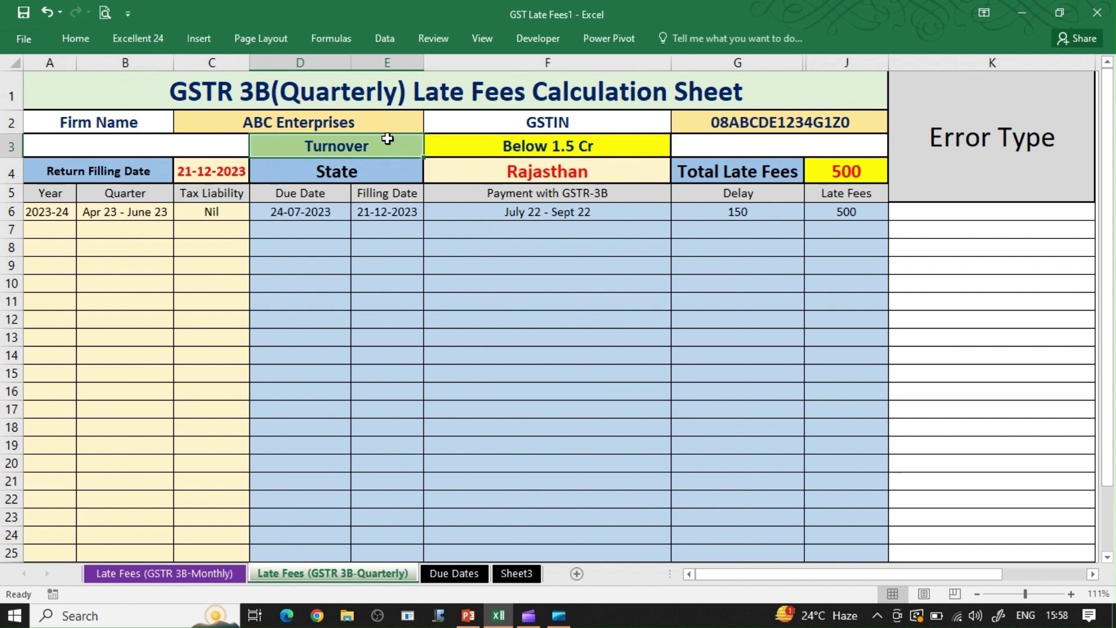
click(560, 150)
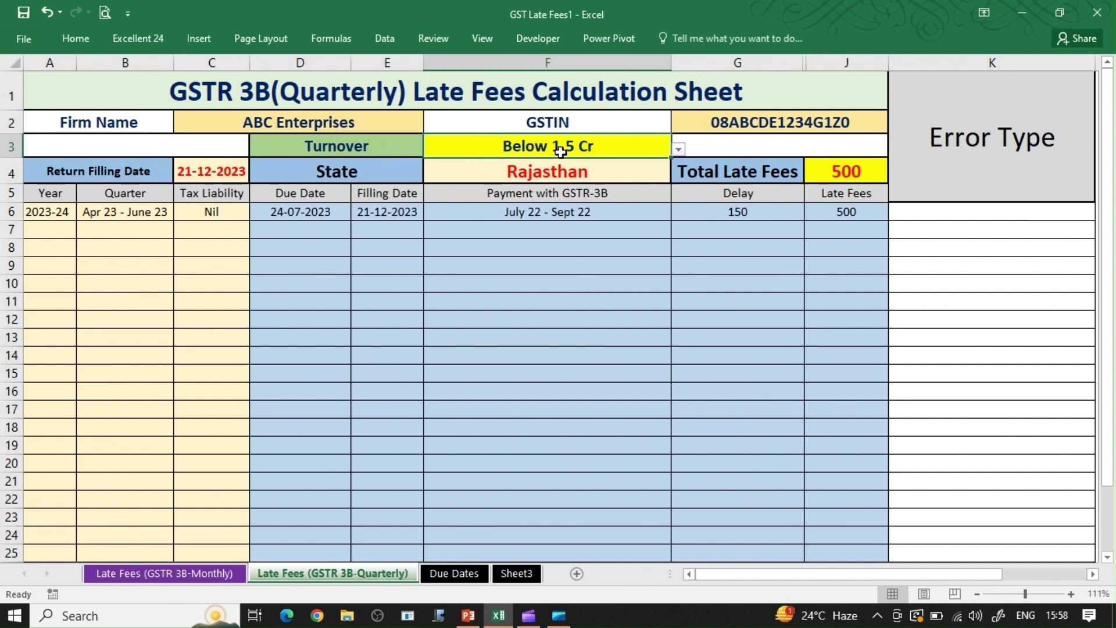
click(678, 152)
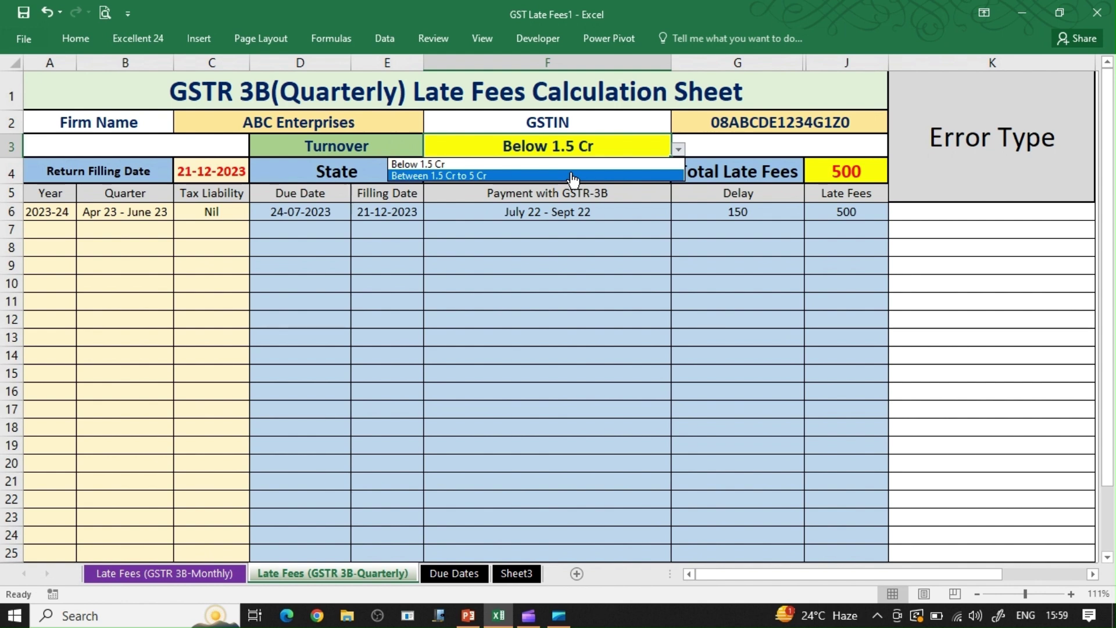
click(549, 164)
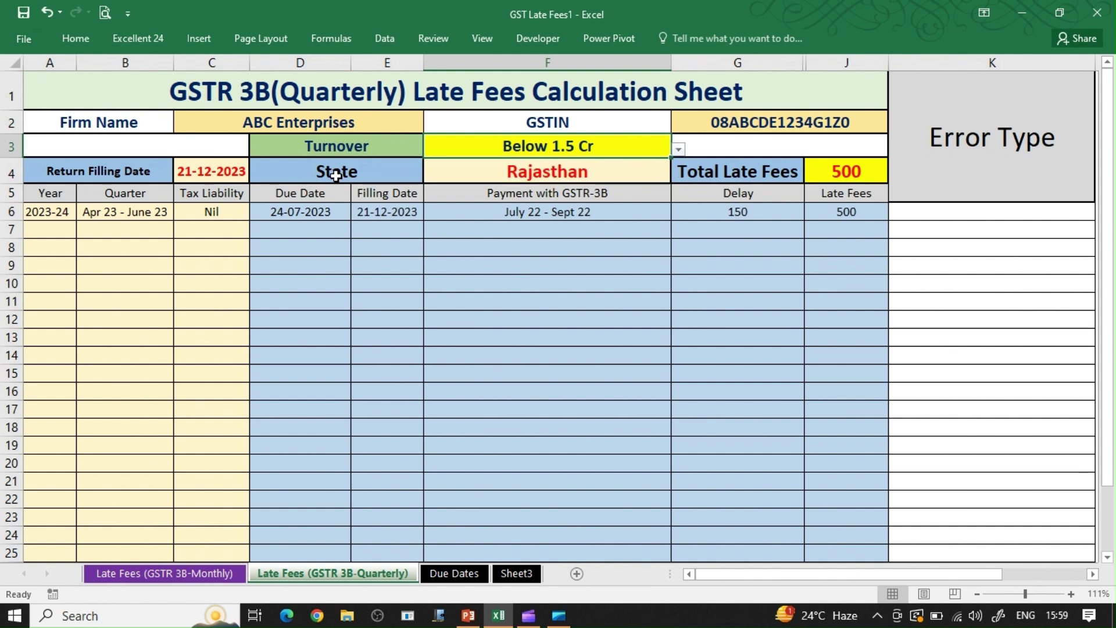
Step: Change the State to Tamil Nadu and check the due date in row 6
click(488, 177)
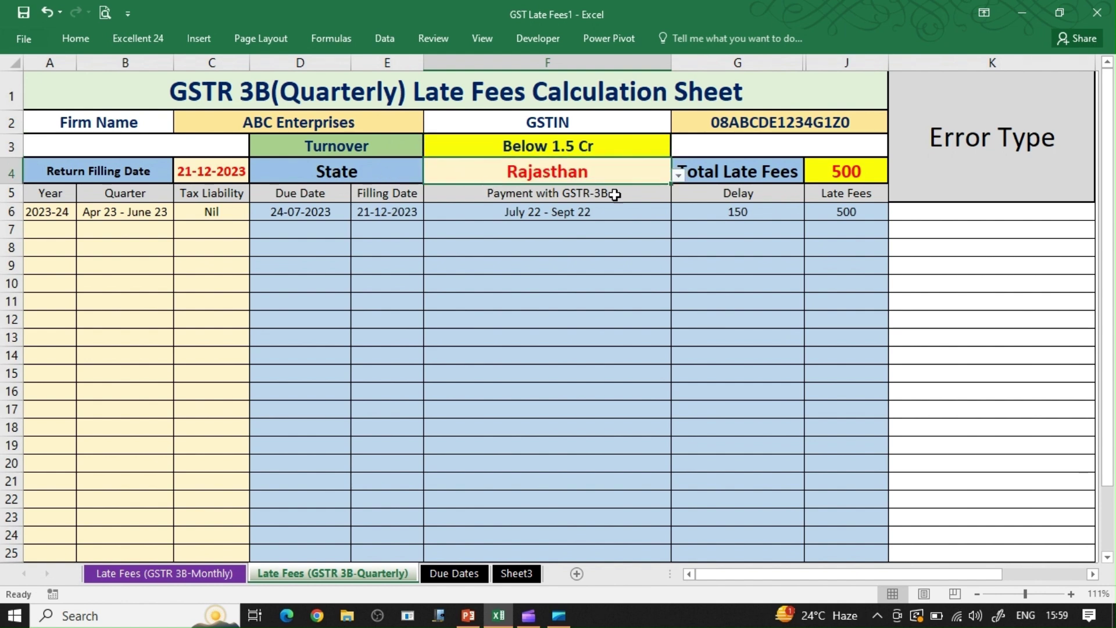
click(678, 175)
click(677, 192)
click(676, 191)
click(677, 192)
click(677, 192)
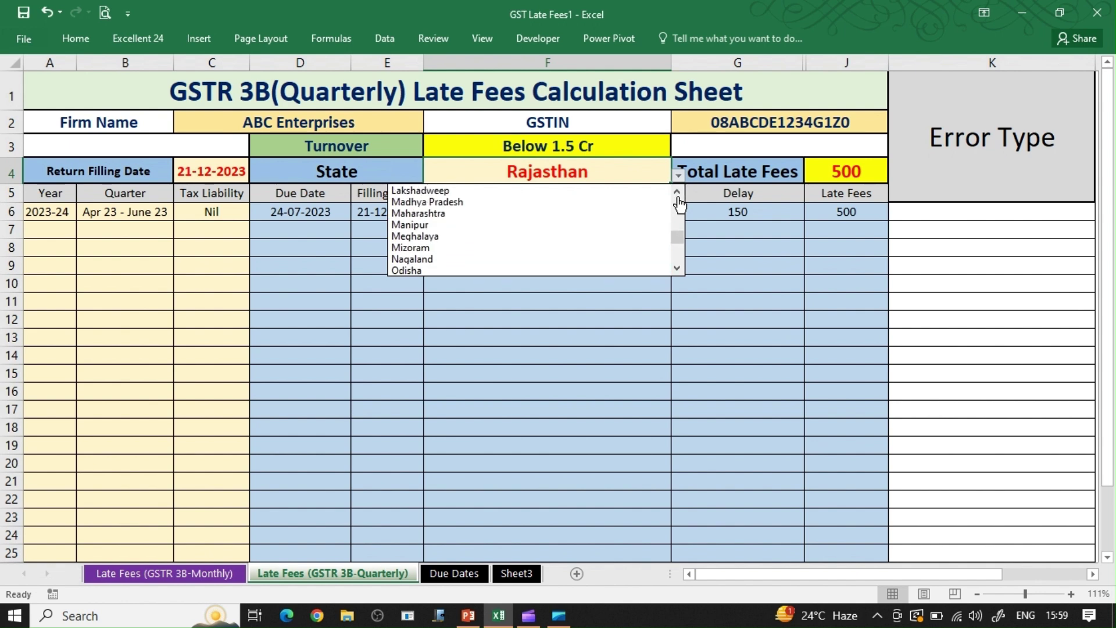
click(677, 269)
click(678, 268)
click(677, 268)
click(677, 269)
click(678, 269)
click(677, 269)
click(677, 268)
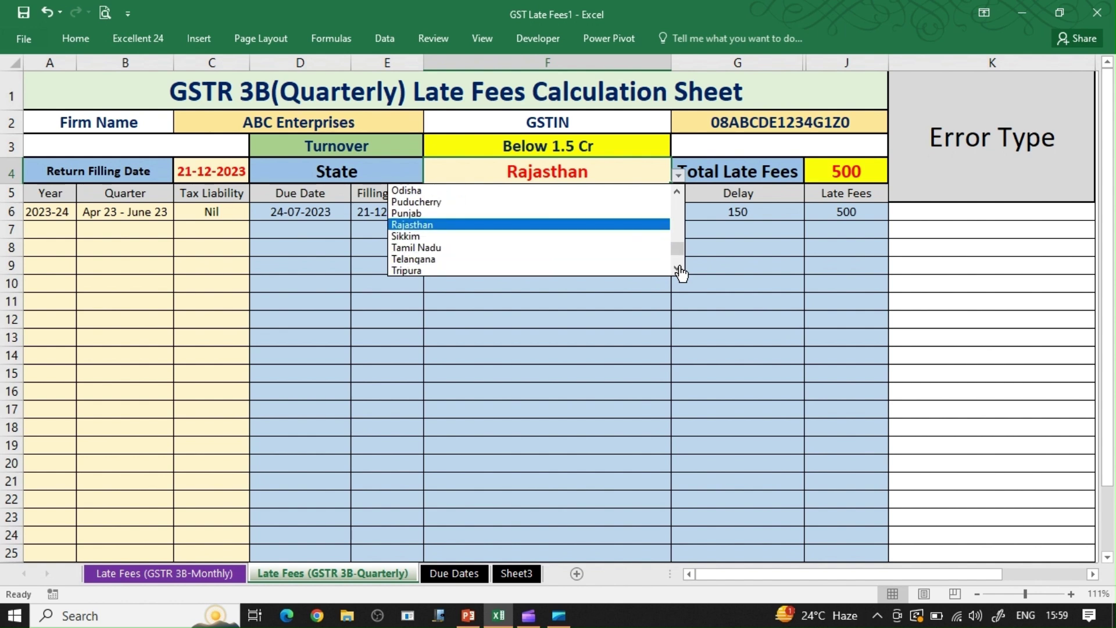
click(565, 254)
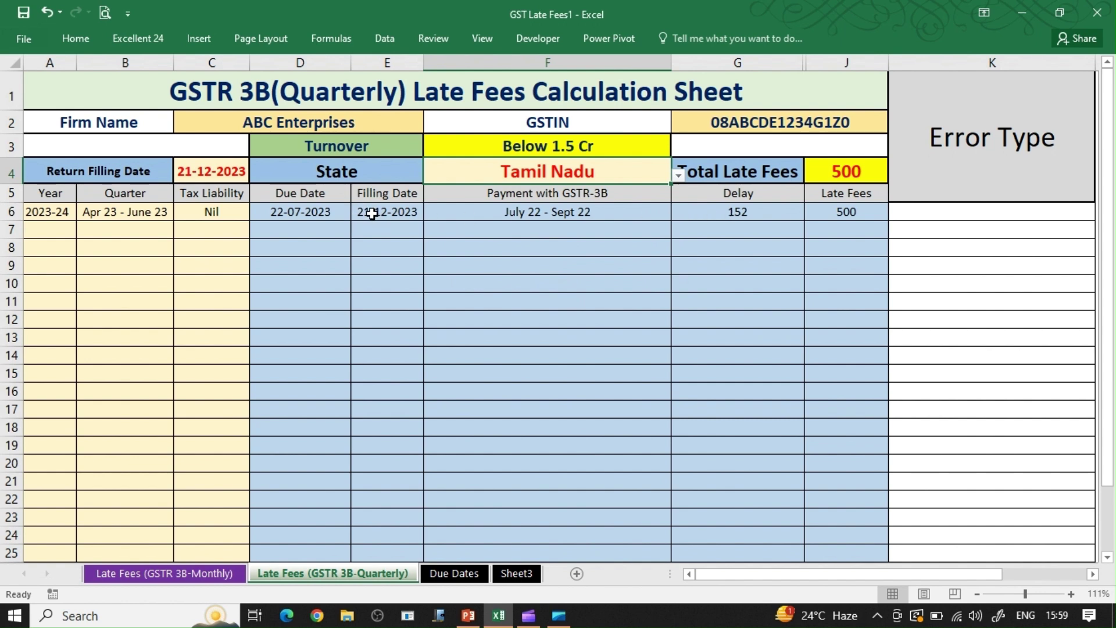
click(310, 216)
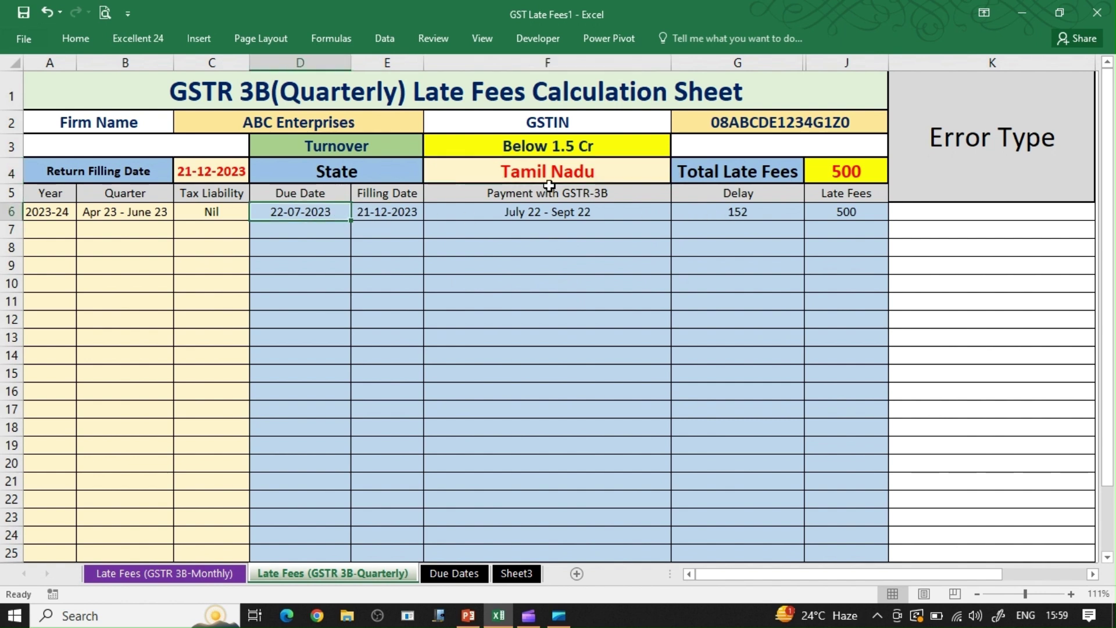
Step: Set the State back to Rajasthan and look through the list of available states
click(602, 172)
click(679, 175)
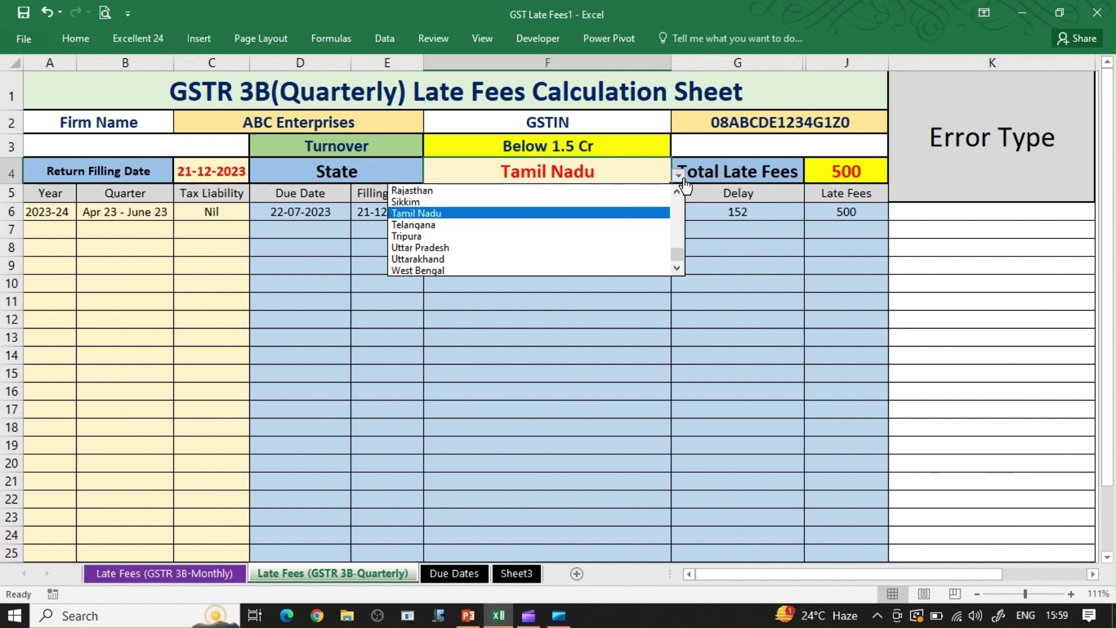
click(565, 191)
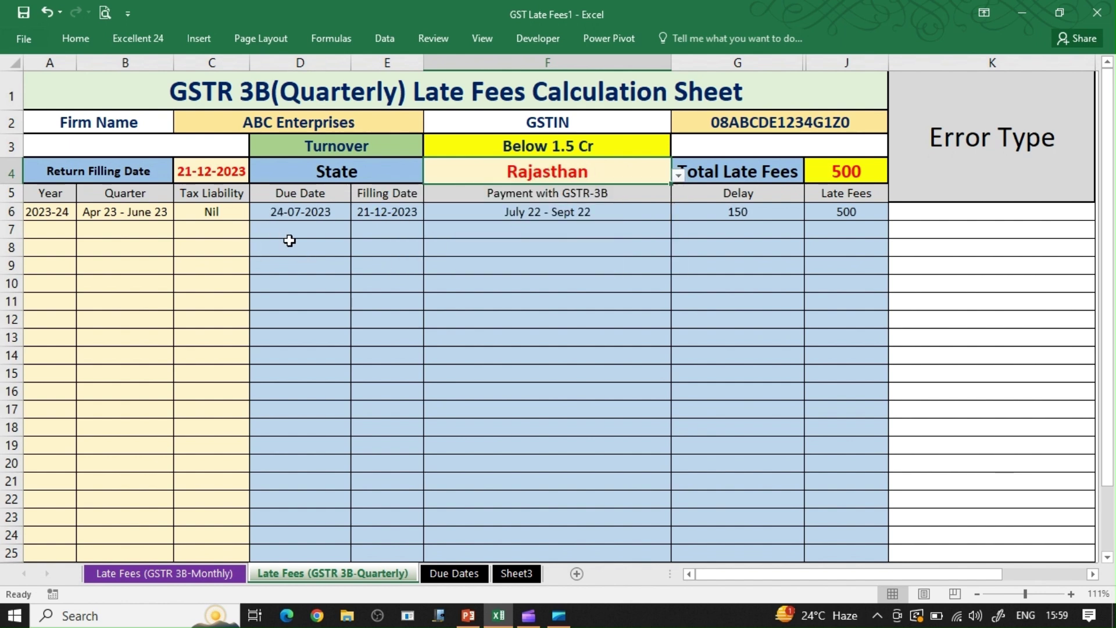
click(679, 175)
click(678, 191)
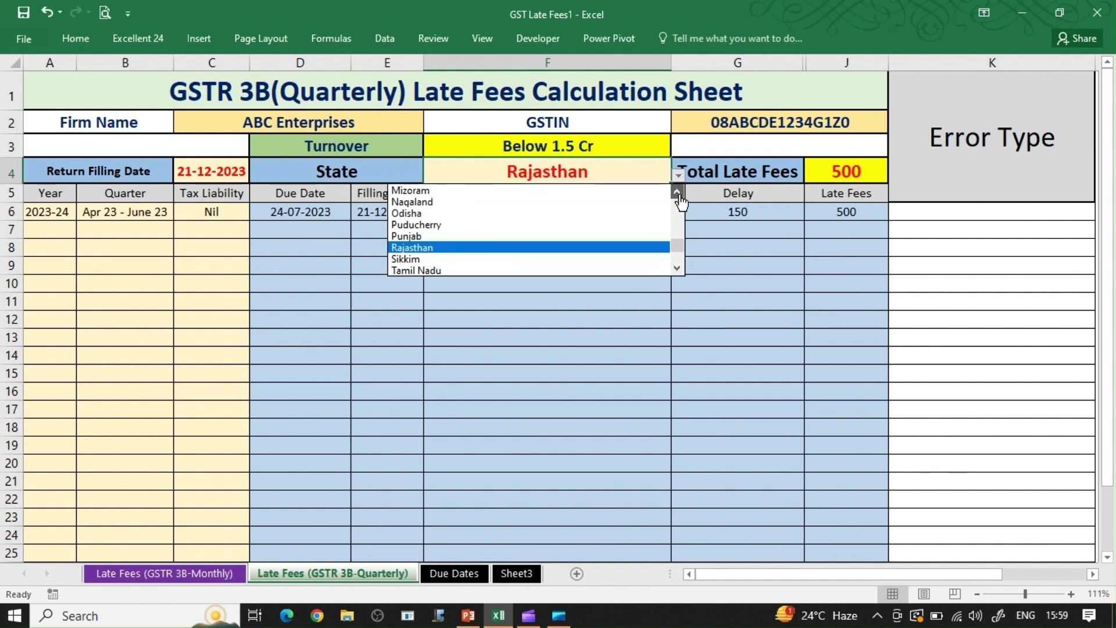
drag(678, 195, 679, 195)
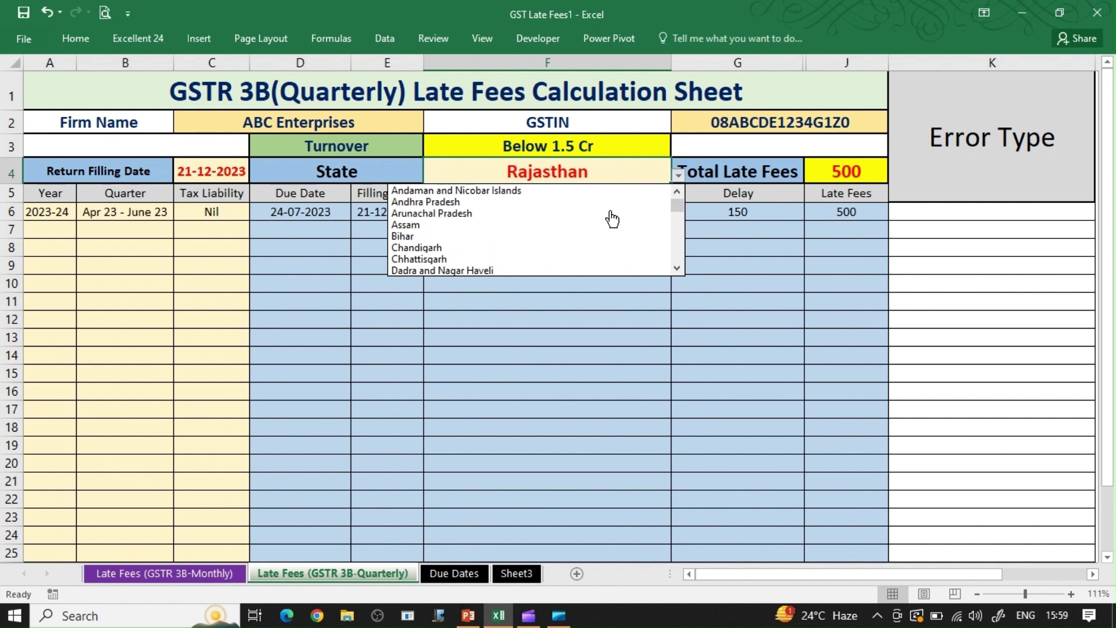
click(292, 230)
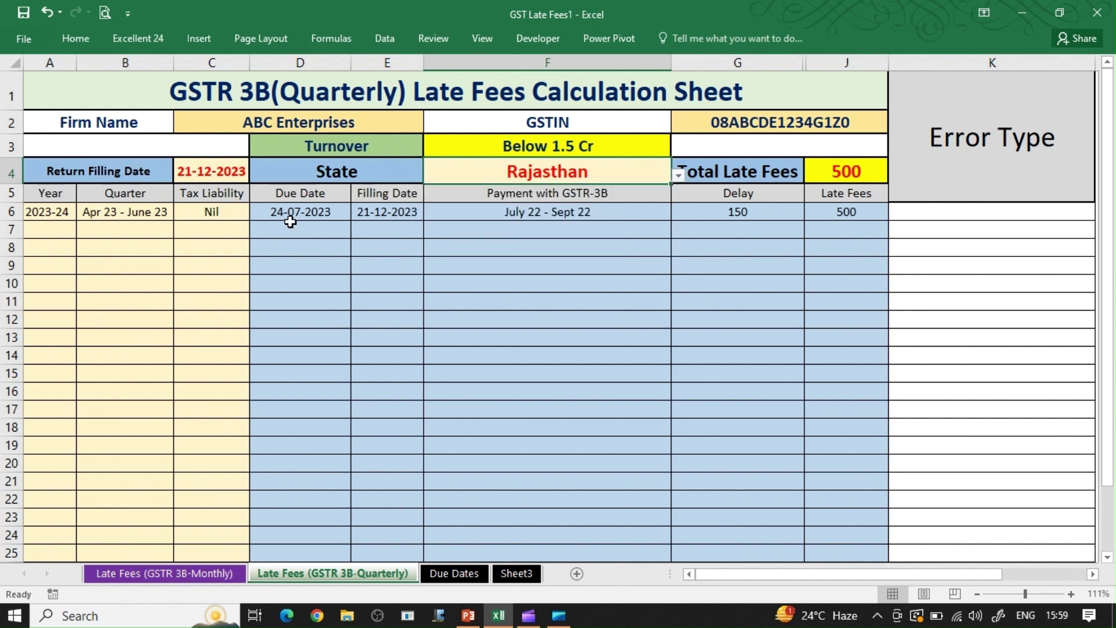
Step: Examine the year, quarter and tax liability entries in row 6 and the available year choices
click(54, 228)
click(110, 216)
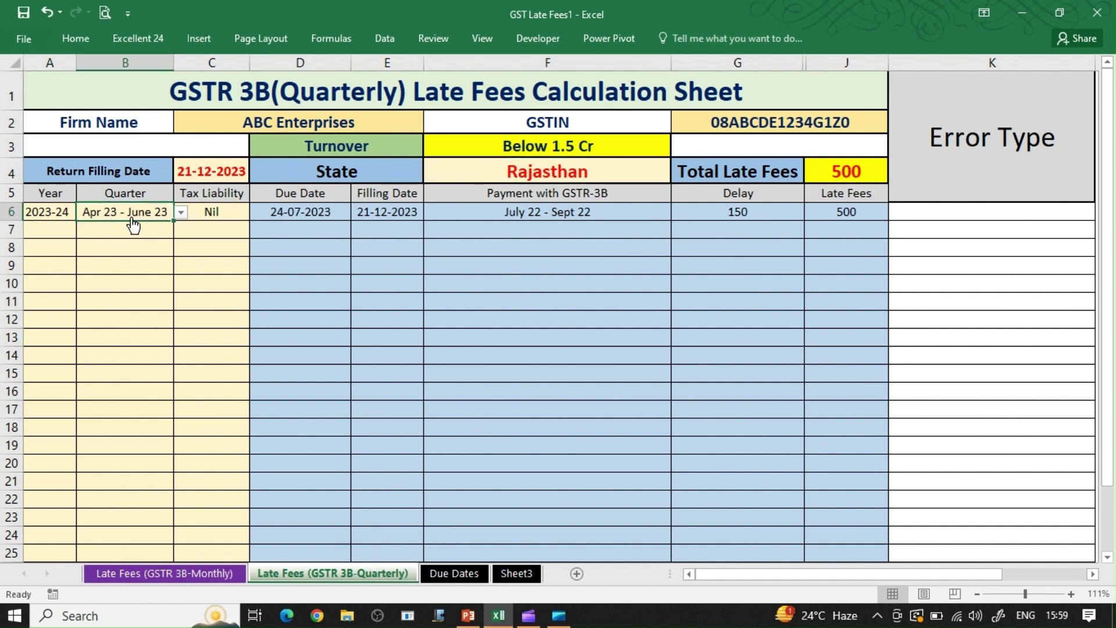
click(217, 215)
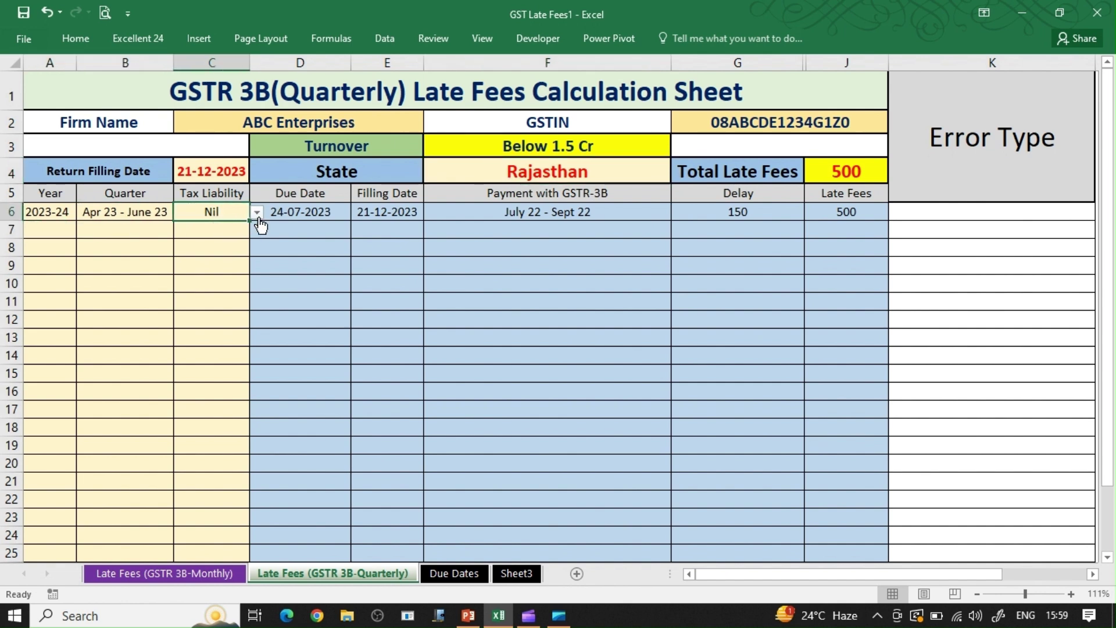
click(117, 213)
click(226, 213)
click(70, 213)
click(84, 213)
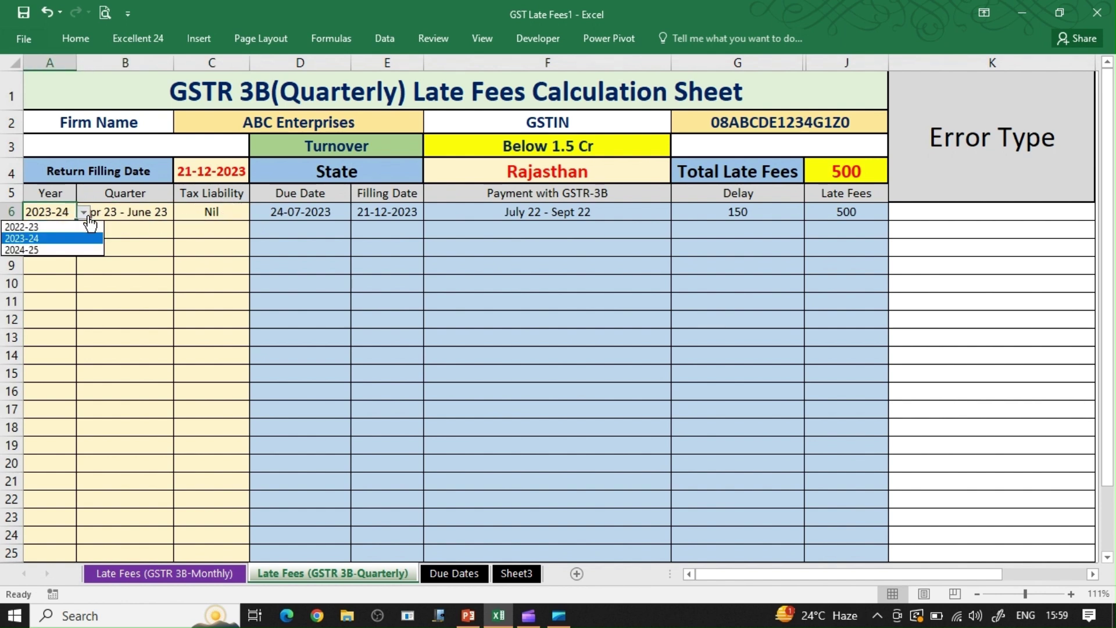
Step: Set row 6 to quarter July 23 - Sept 23 and tax liability Yes, and select the Year cell in row 7
click(131, 215)
click(119, 214)
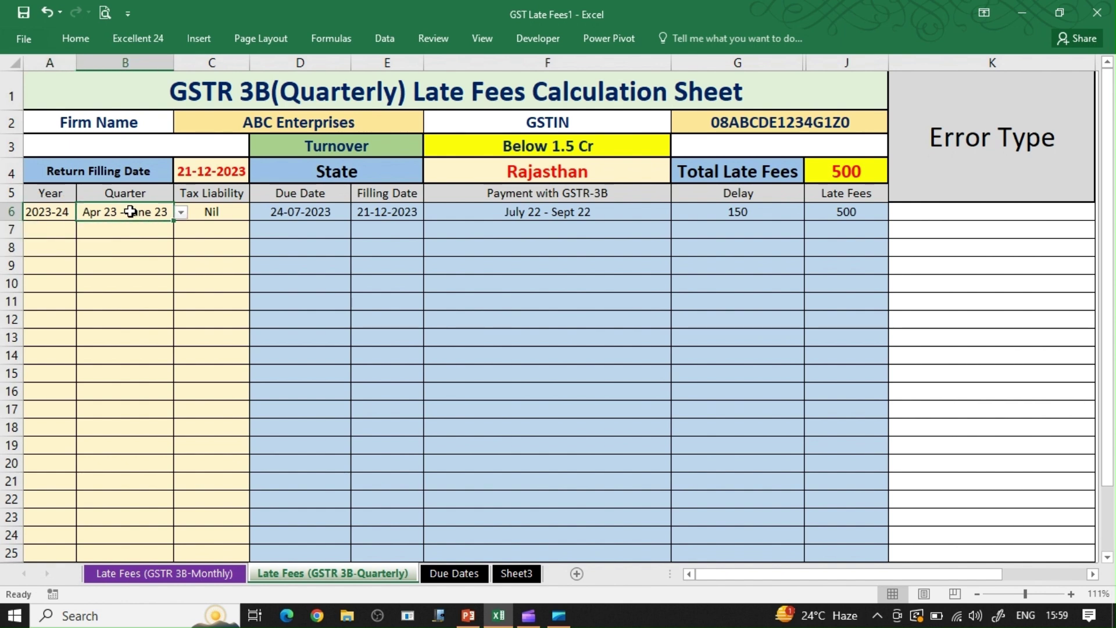
click(182, 215)
click(130, 241)
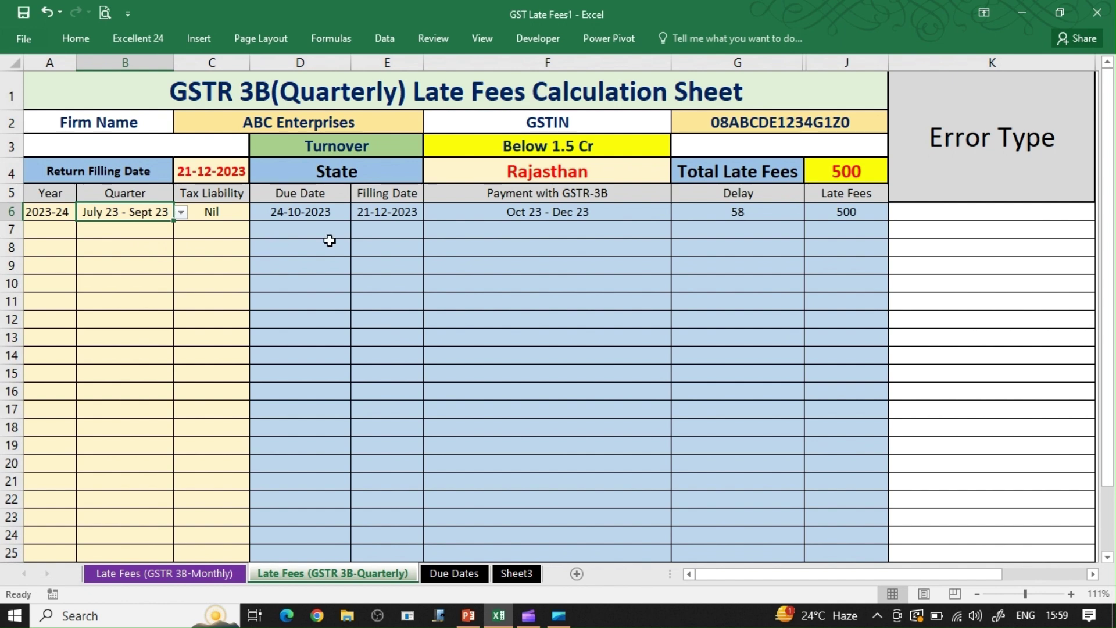
click(223, 250)
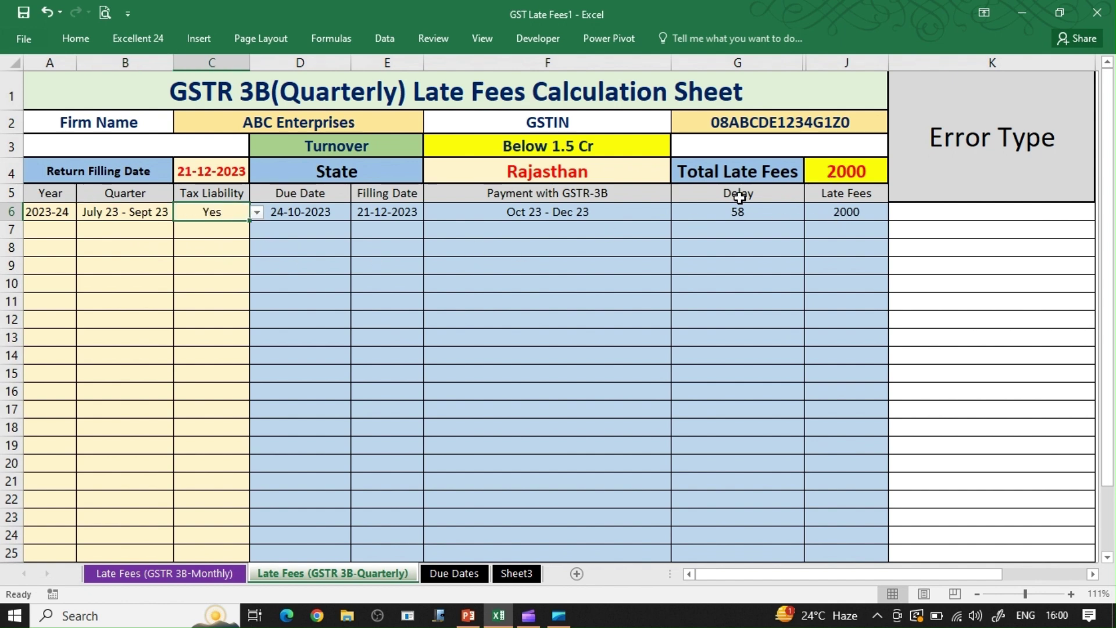
click(41, 226)
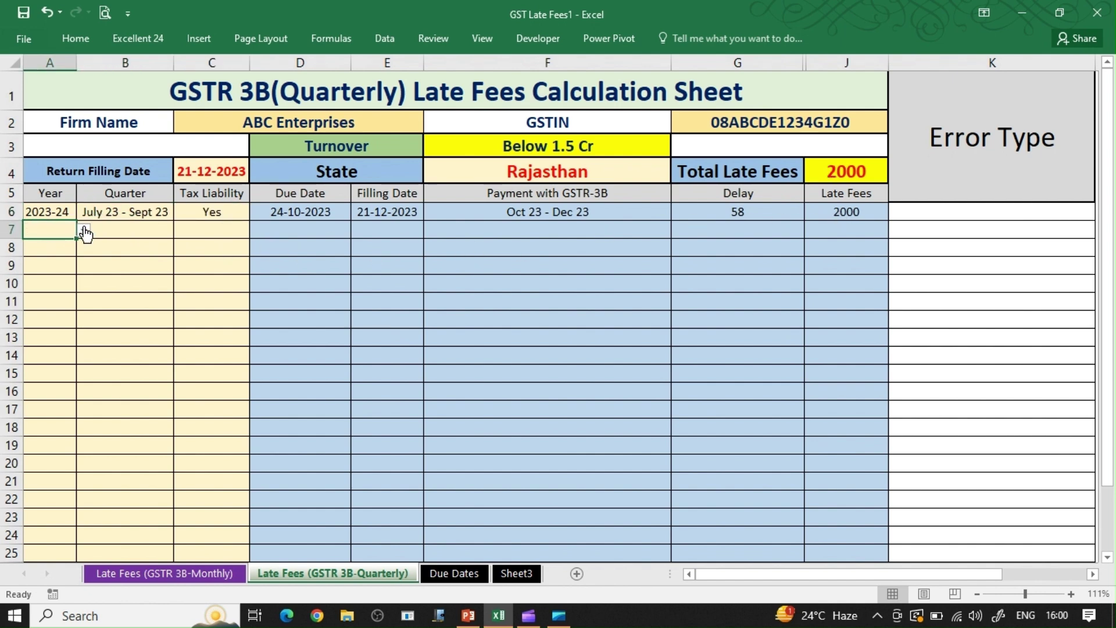